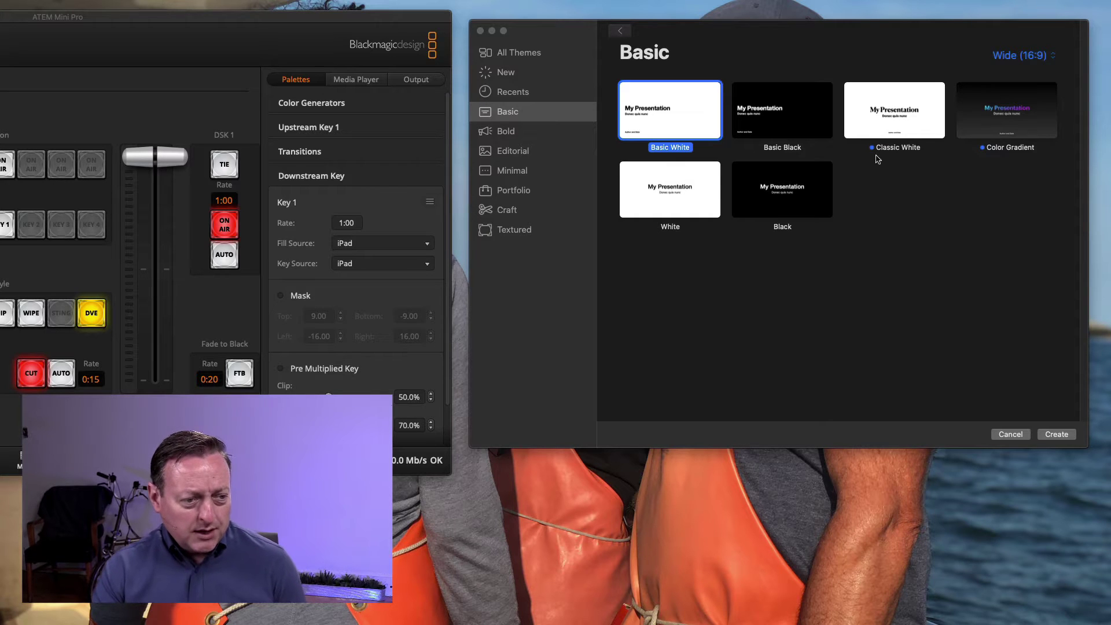
Create a new presentation from the Basic White theme.
left_click(725, 34)
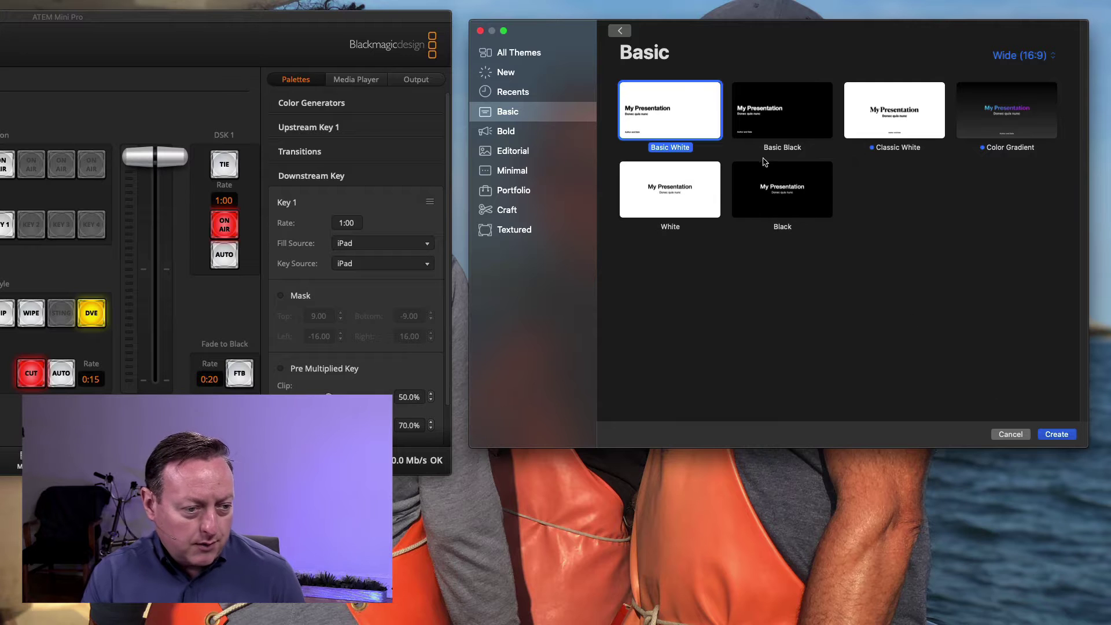
left_click(1057, 435)
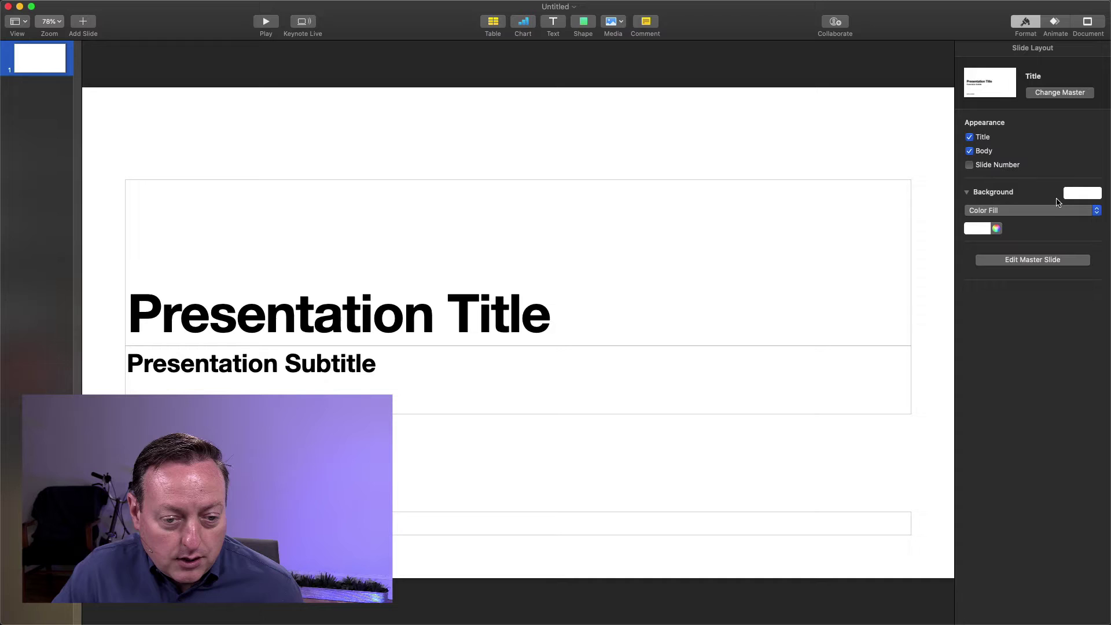
Set the title slide's background fill to No Fill.
left_click(1053, 217)
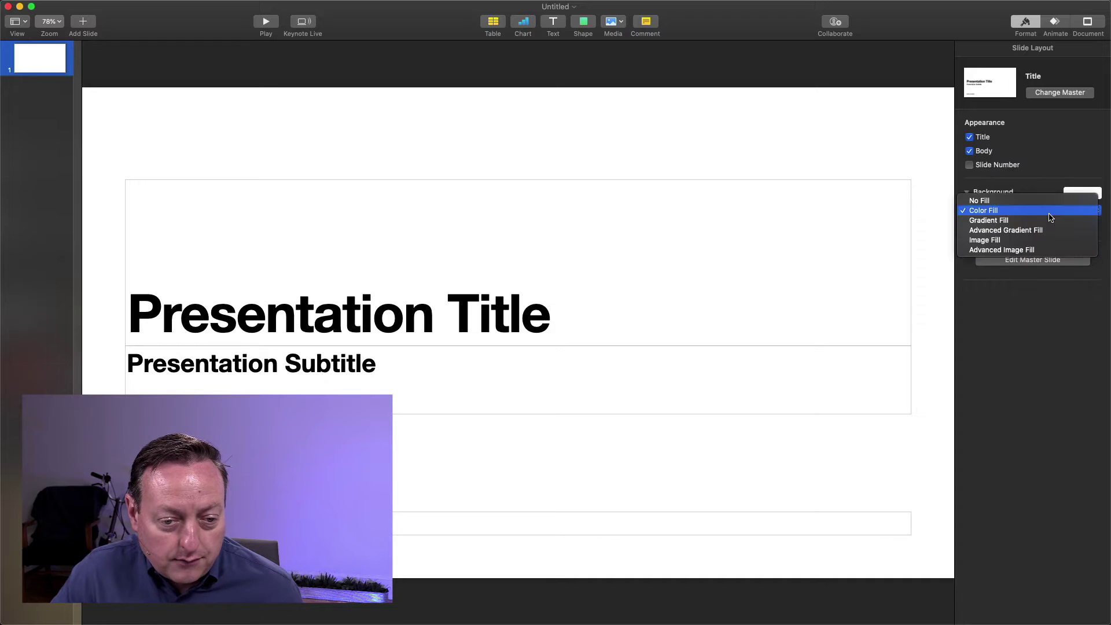
left_click(996, 201)
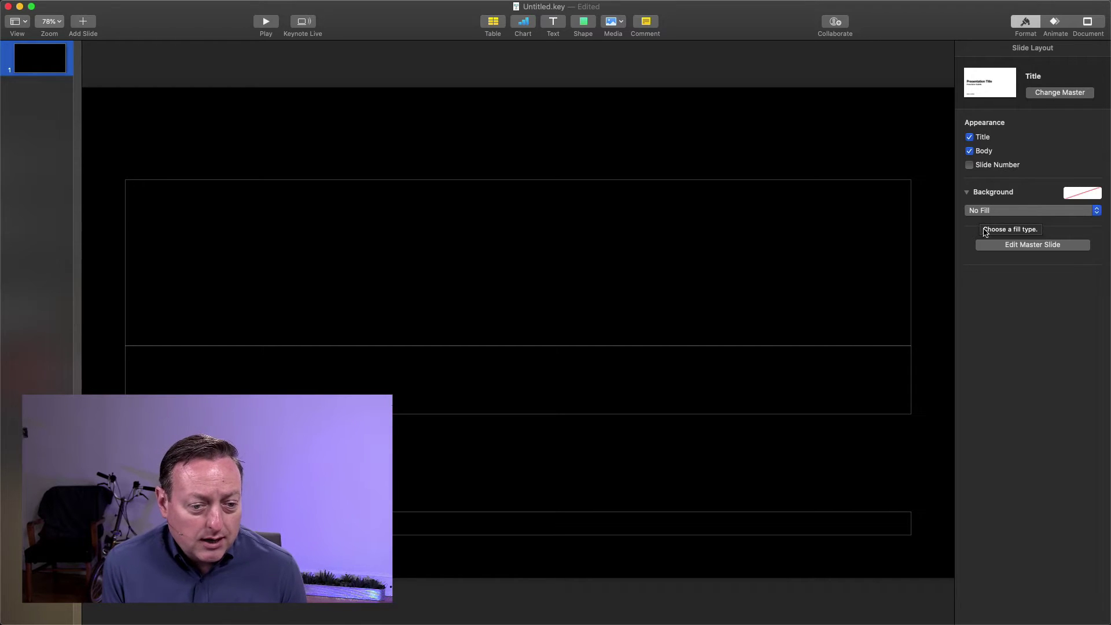
Switch the slide to the Blank master and enter master slide editing.
left_click(1058, 94)
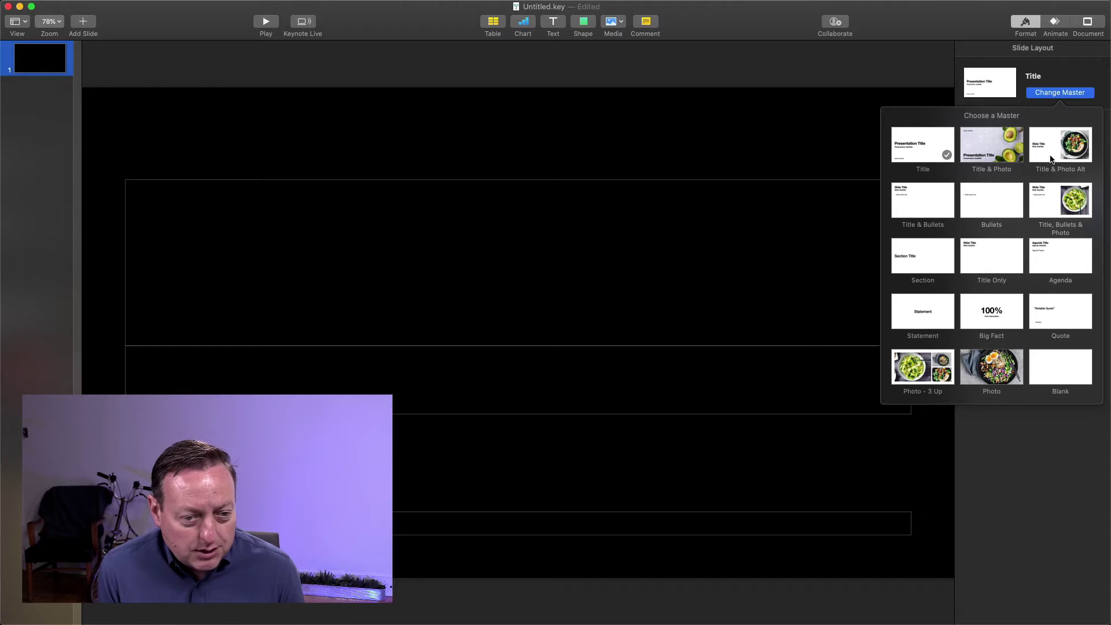
left_click(1048, 373)
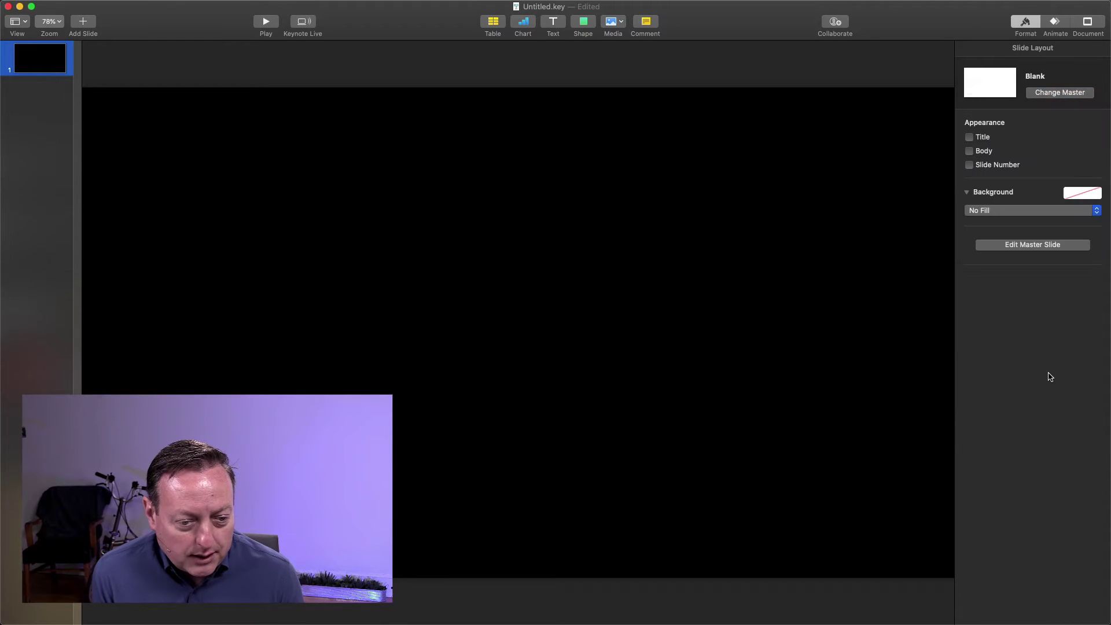
left_click(1012, 246)
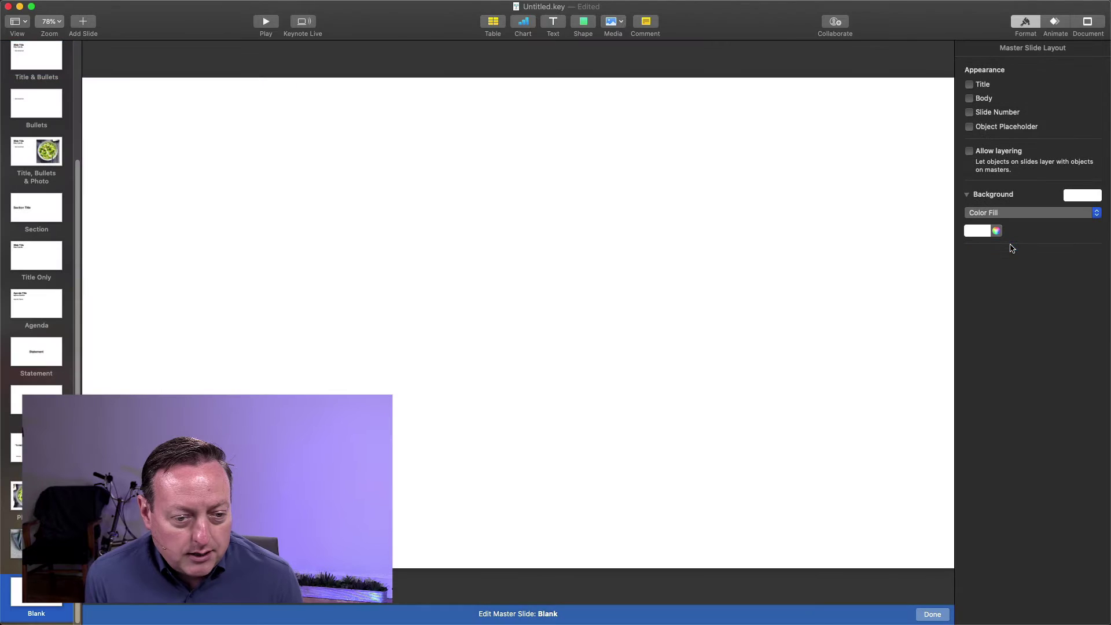
left_click(20, 63)
scroll(26, 58, "up", 5)
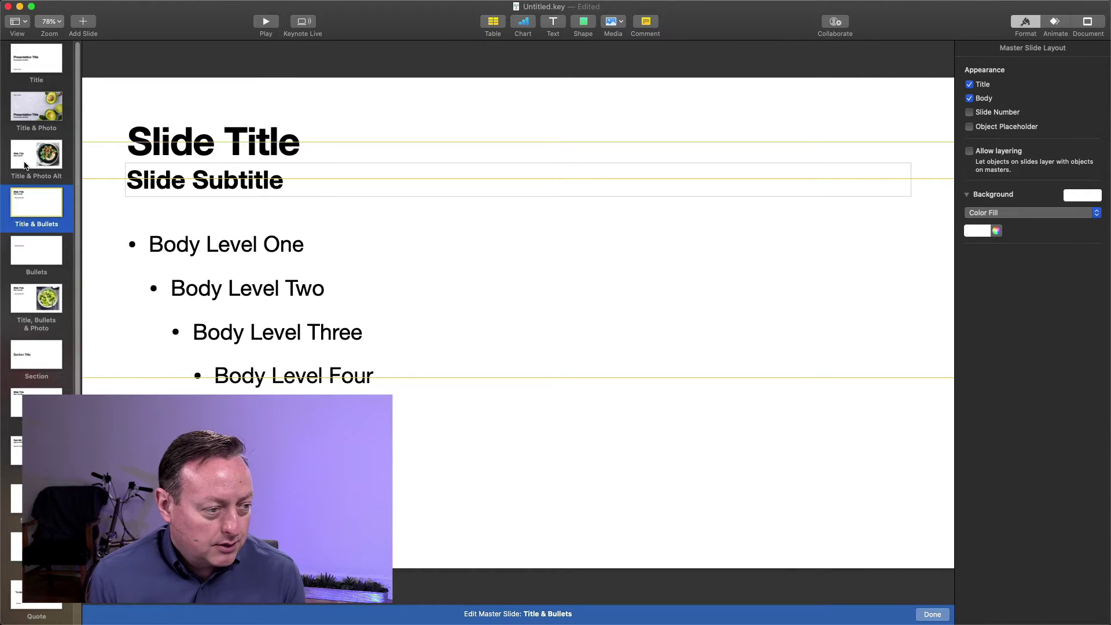
left_click(33, 54)
Set the Blank master's background to No Fill and finish editing the master.
key("Down")
key("Down")
key("Down")
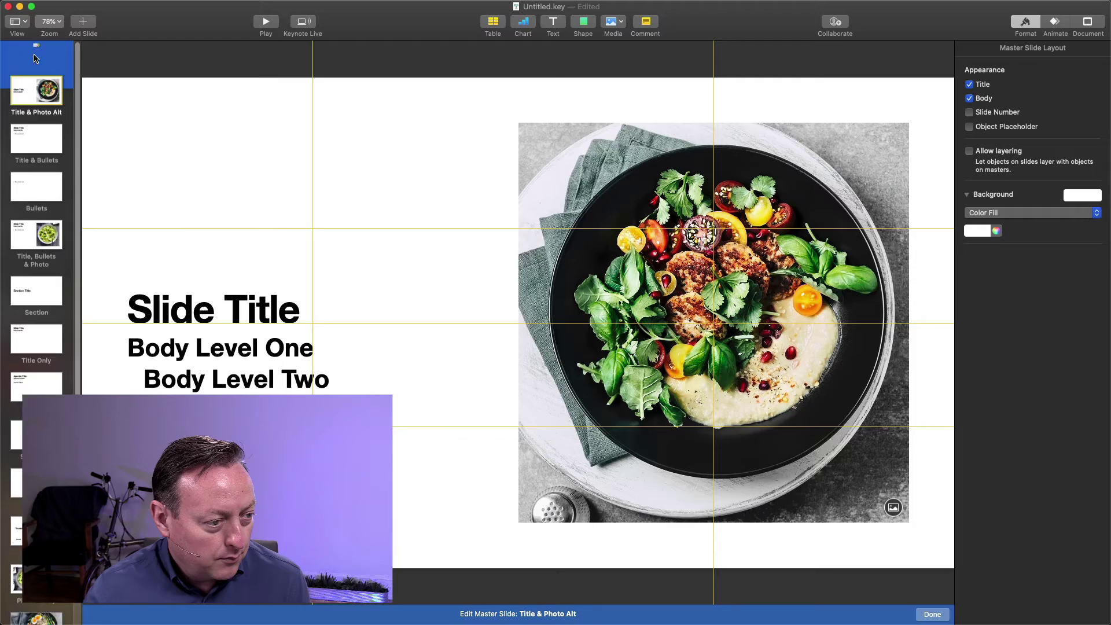
key("Down")
key("Down")
key("Down")
key("Down")
key("Down")
key("Down")
key("Down")
key("Down")
key("Down")
key("Down")
key("Down")
key("Down")
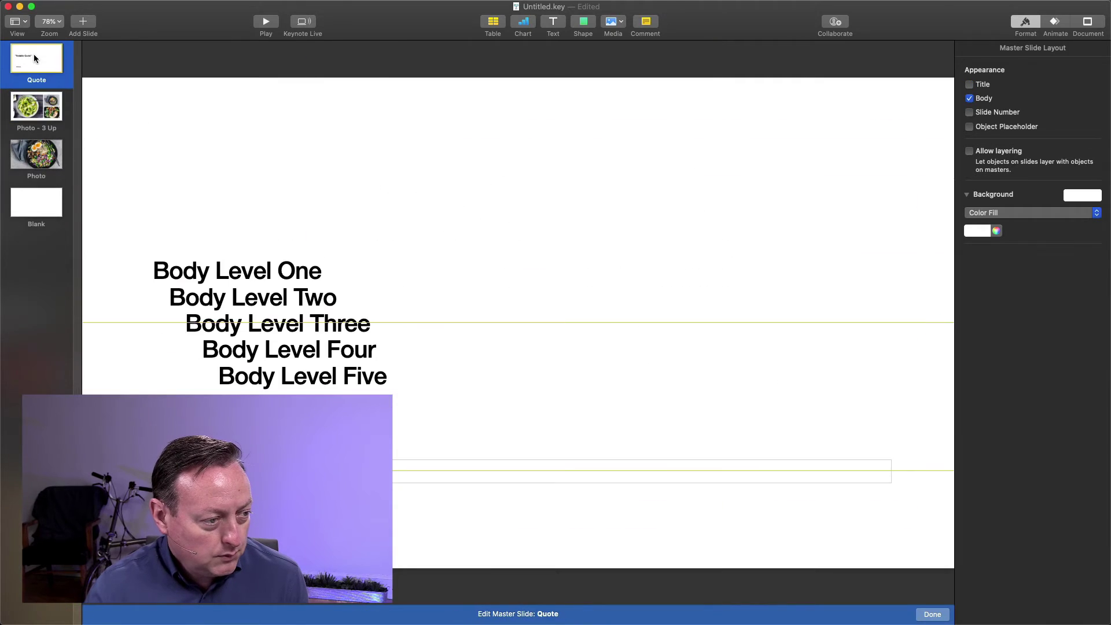
key("Down")
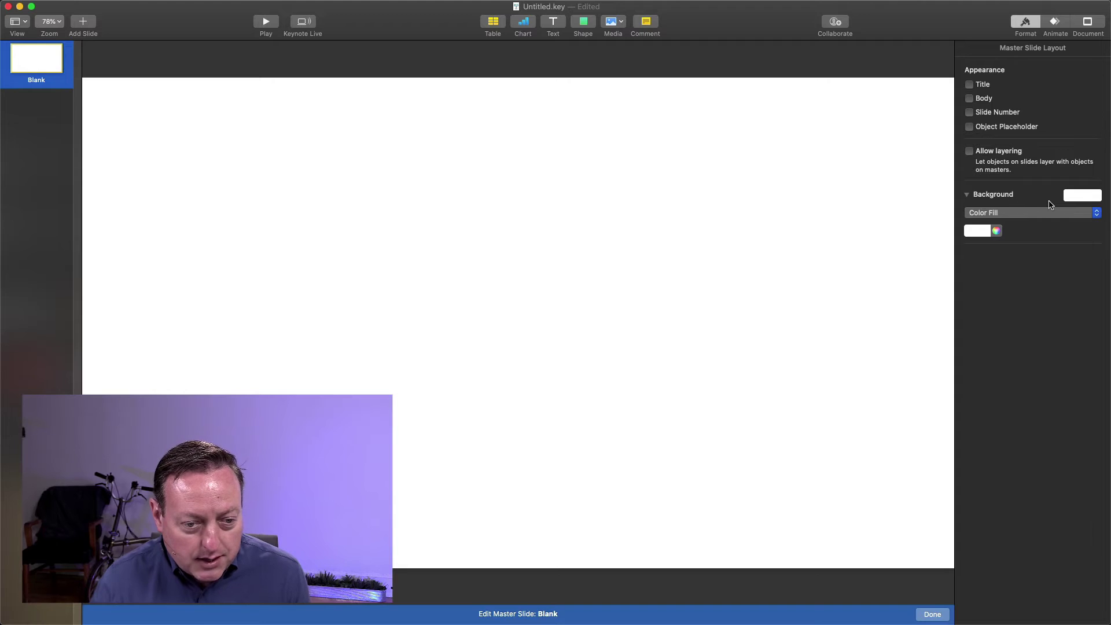
left_click(1028, 218)
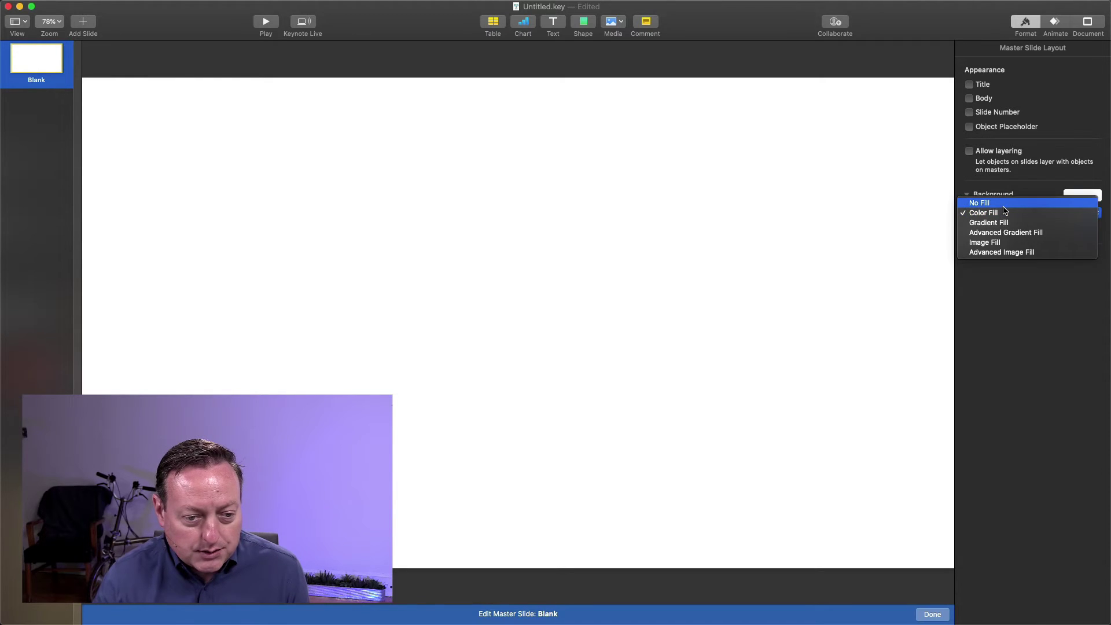
left_click(1005, 210)
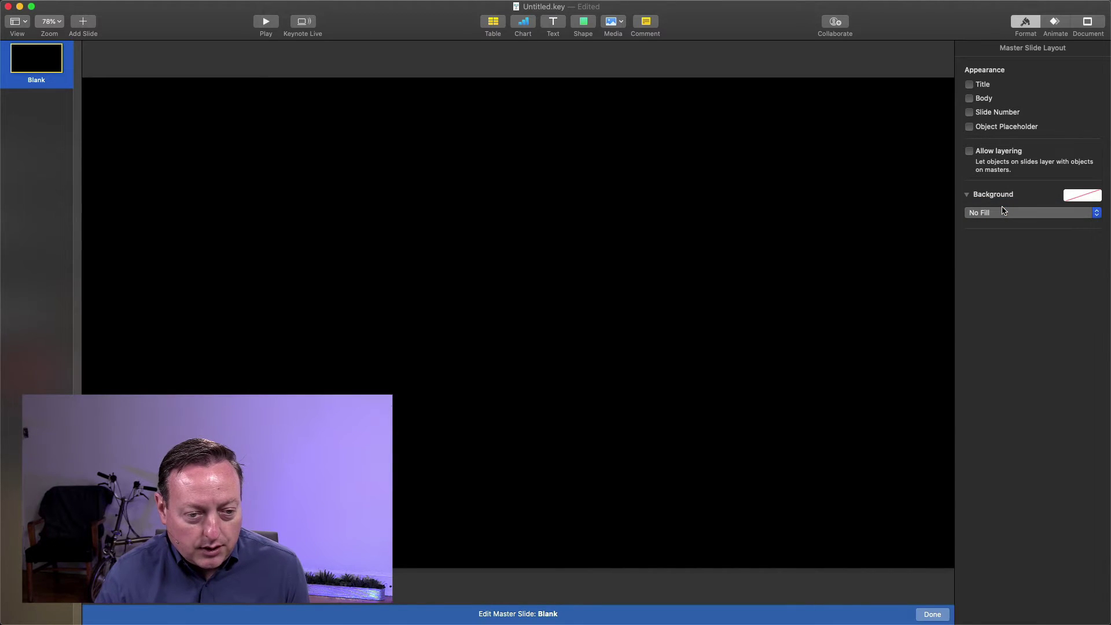
left_click(932, 614)
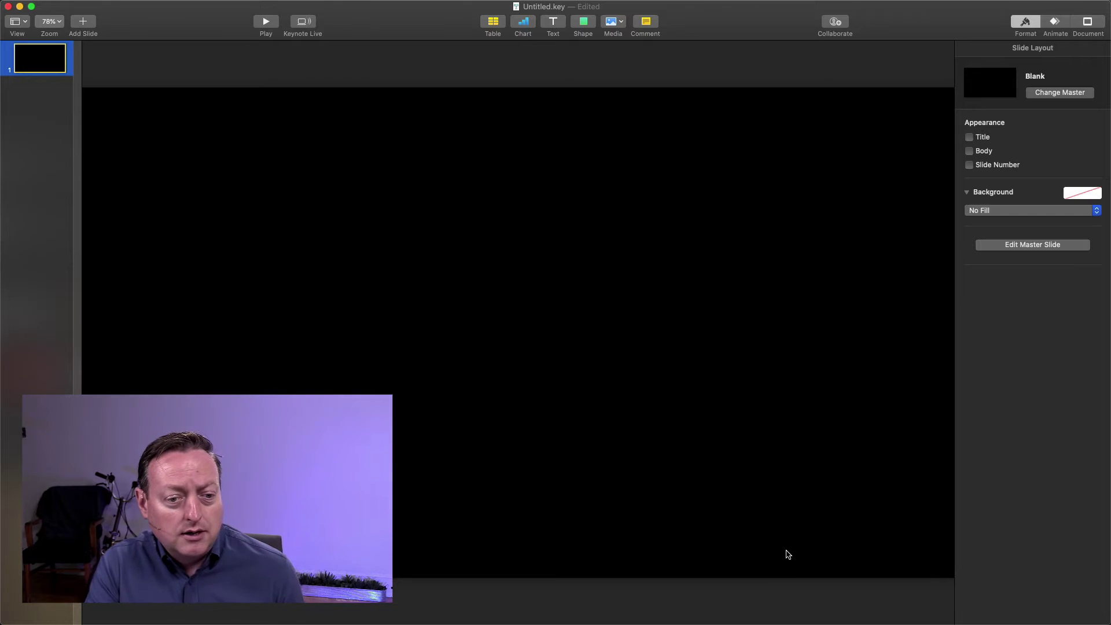
Add a second, blank slide and return to slide 1.
left_click(88, 30)
left_click(86, 72)
left_click(44, 60)
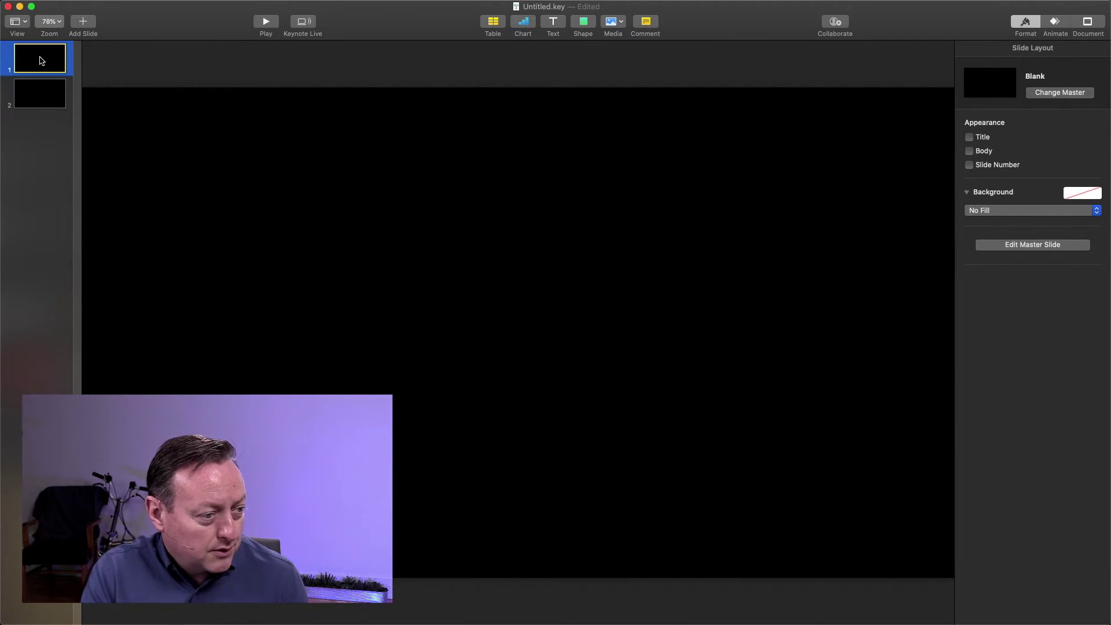
Insert logo colorbars.png onto slide 1 so it fills the slide.
left_click(624, 26)
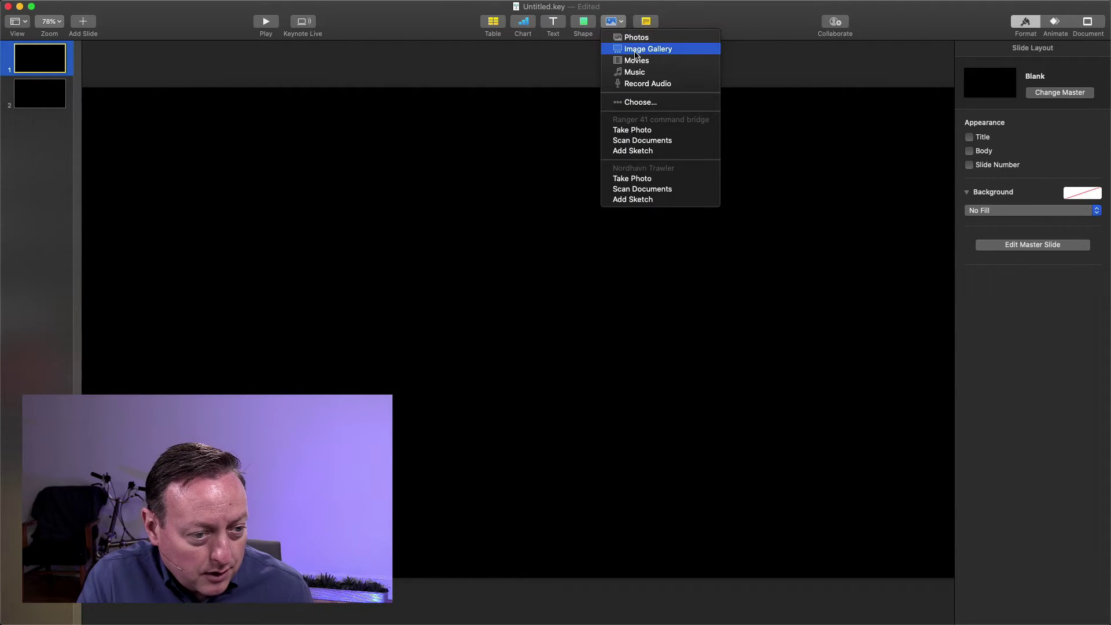
left_click(641, 102)
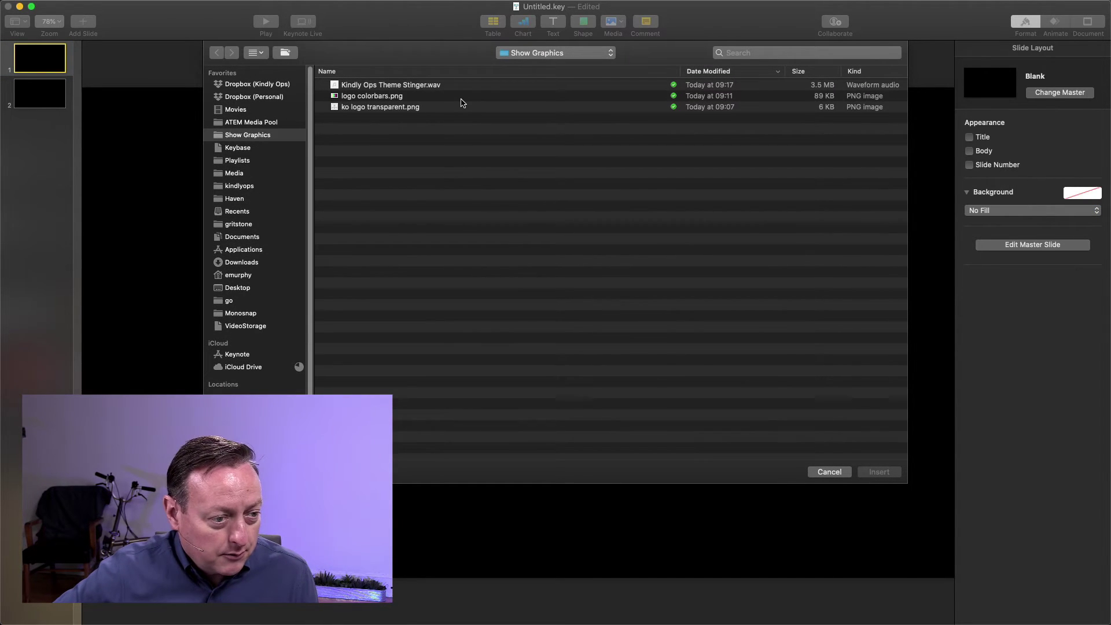
left_click(459, 99)
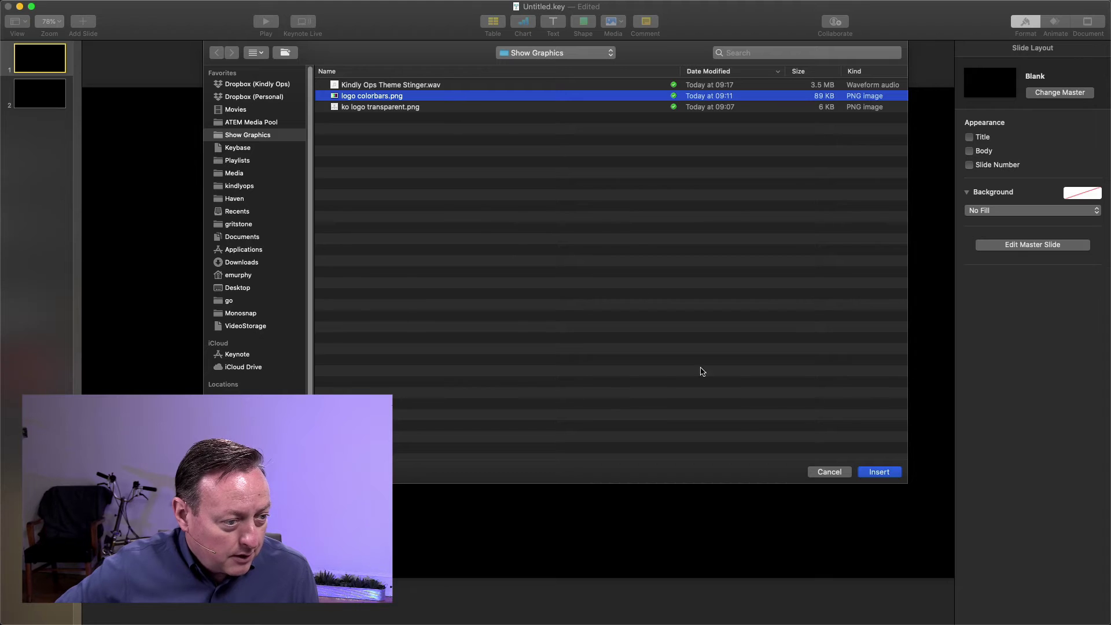
left_click(881, 473)
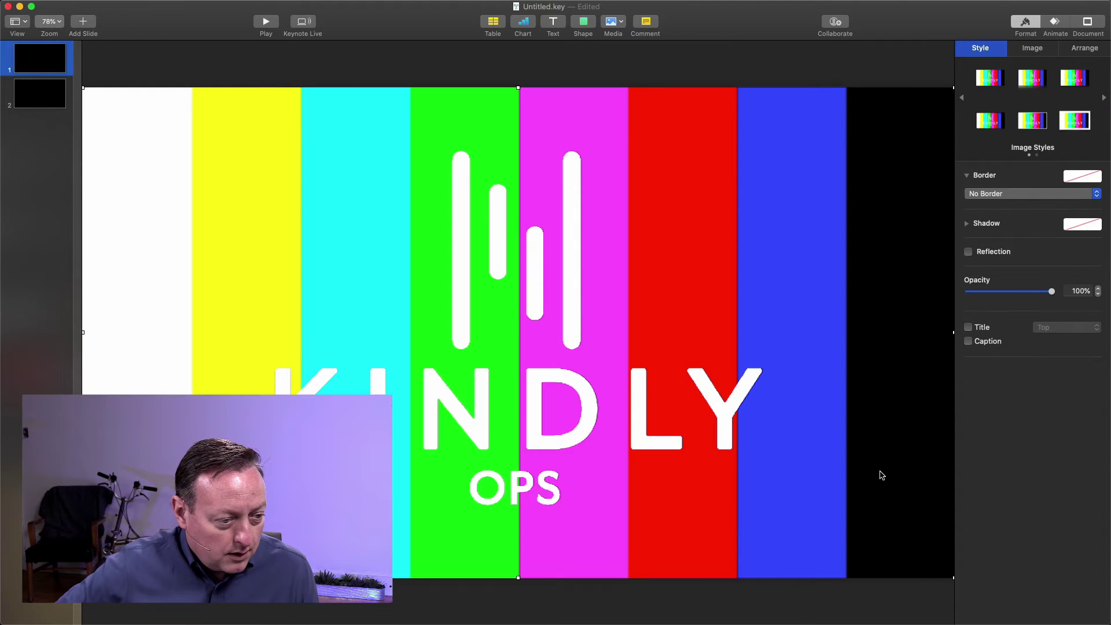
left_click(21, 94)
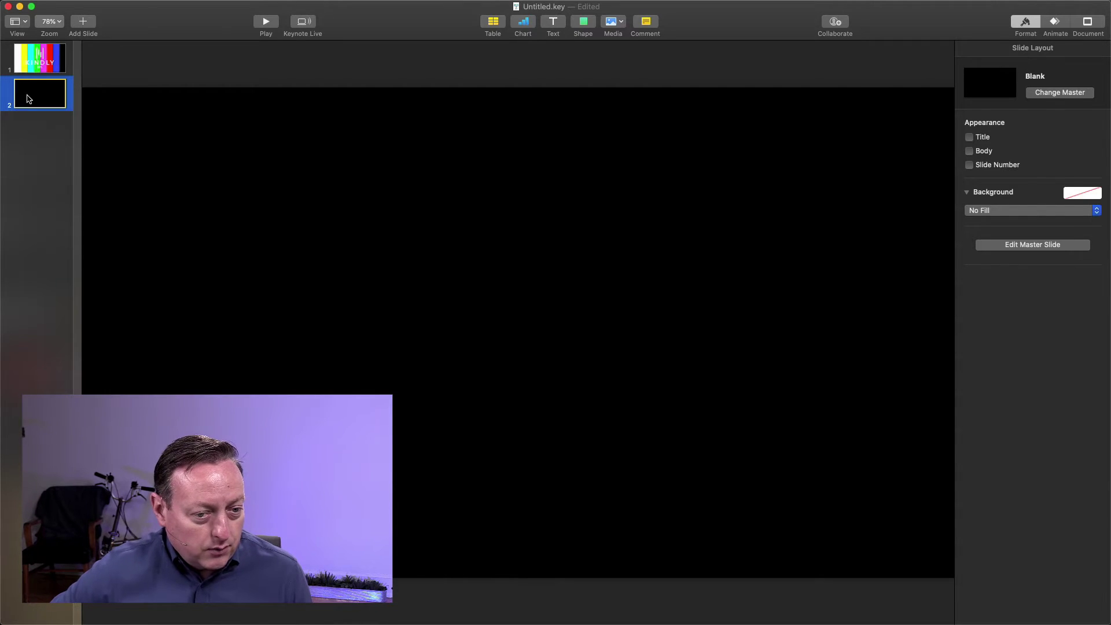
Add a text box on slide 2 with white 140 pt text.
left_click(554, 23)
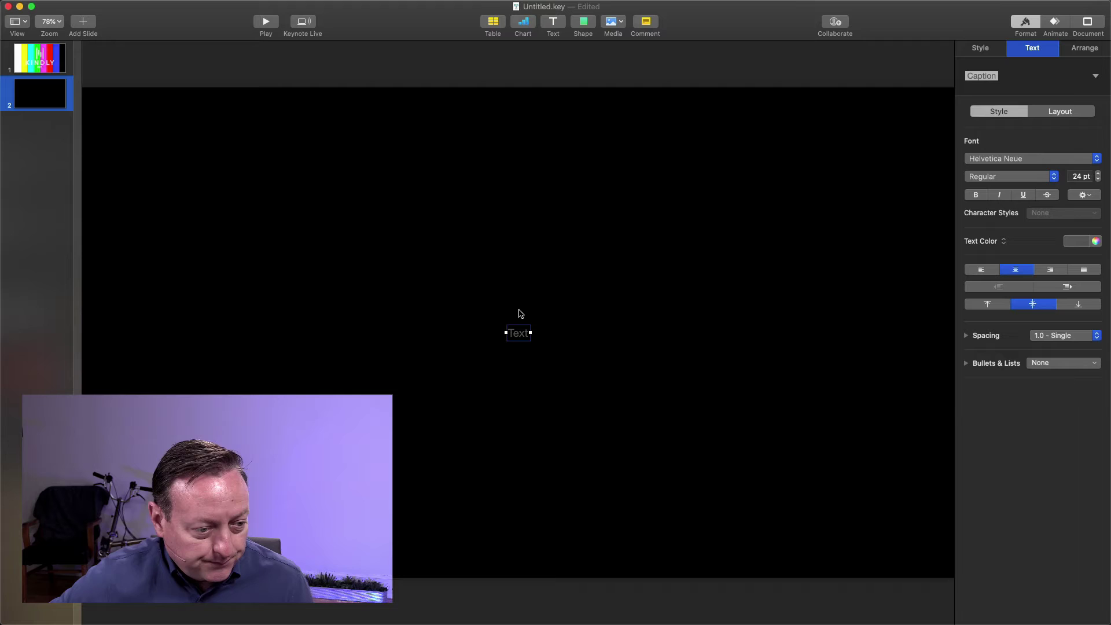
left_click(1074, 246)
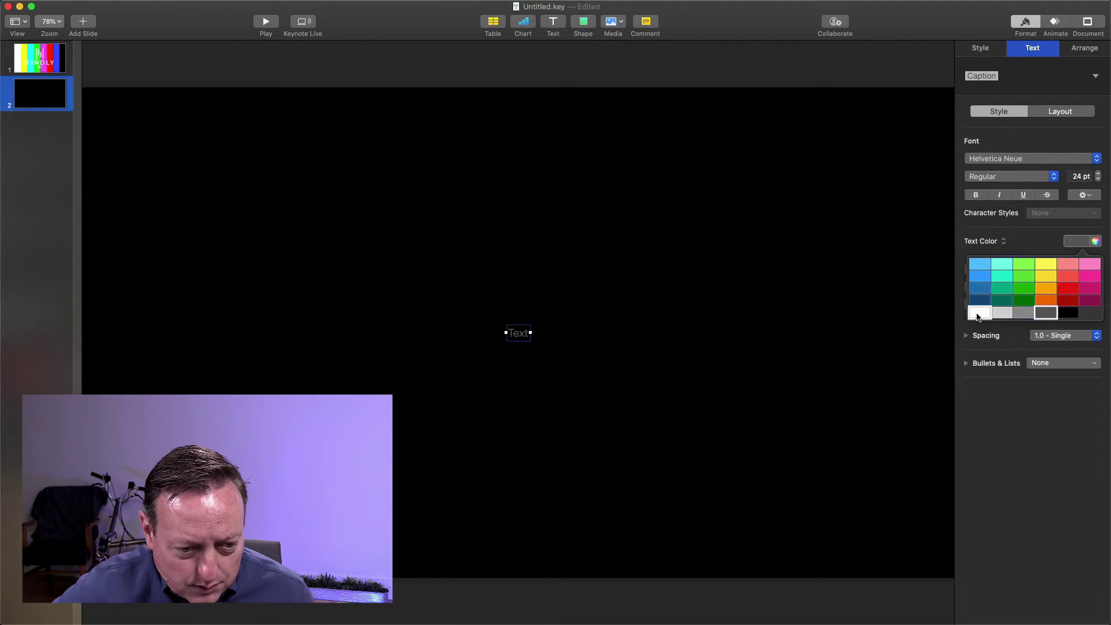
left_click(978, 315)
left_click(1078, 175)
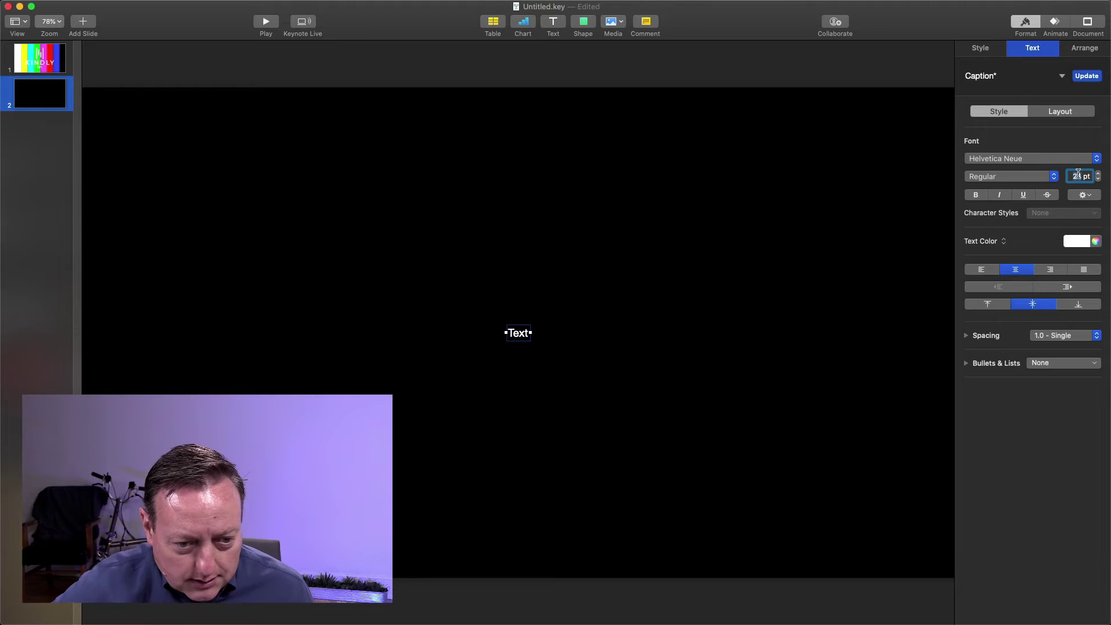
type("140")
key("Return")
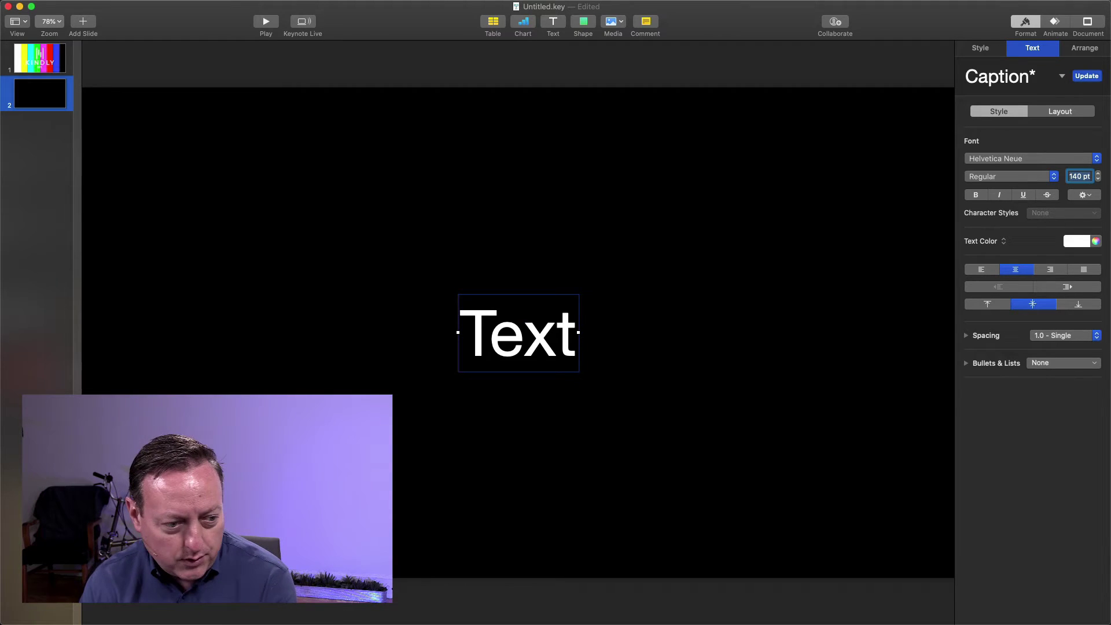
Type 'The Kindly Ops Show' in the box and drag it into the lower part of the slide.
left_click(557, 339)
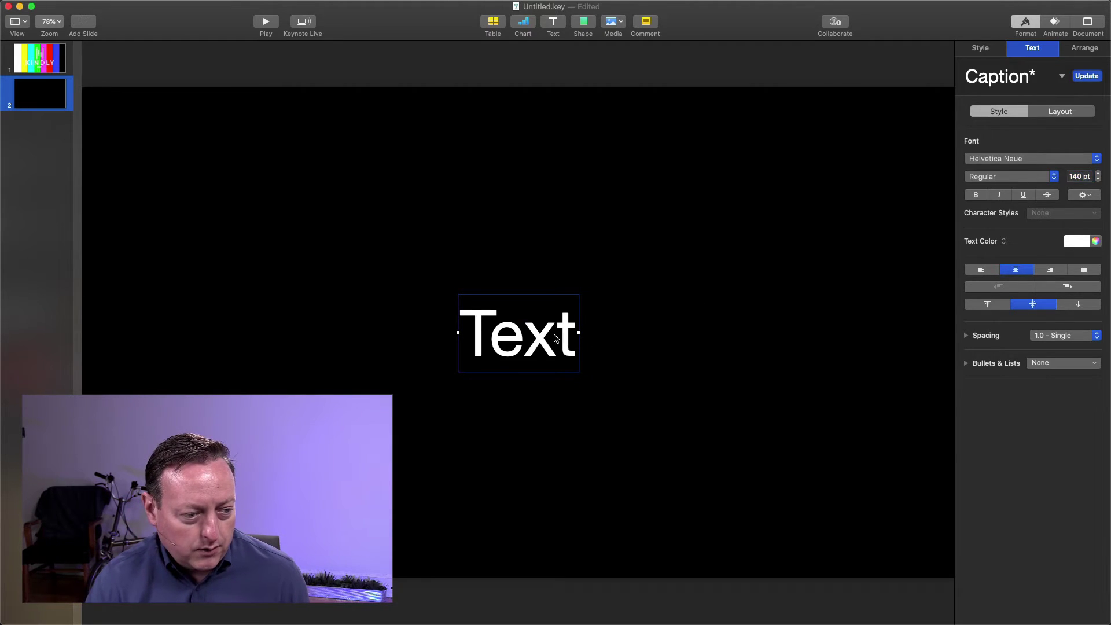
left_click(522, 335)
key("Escape")
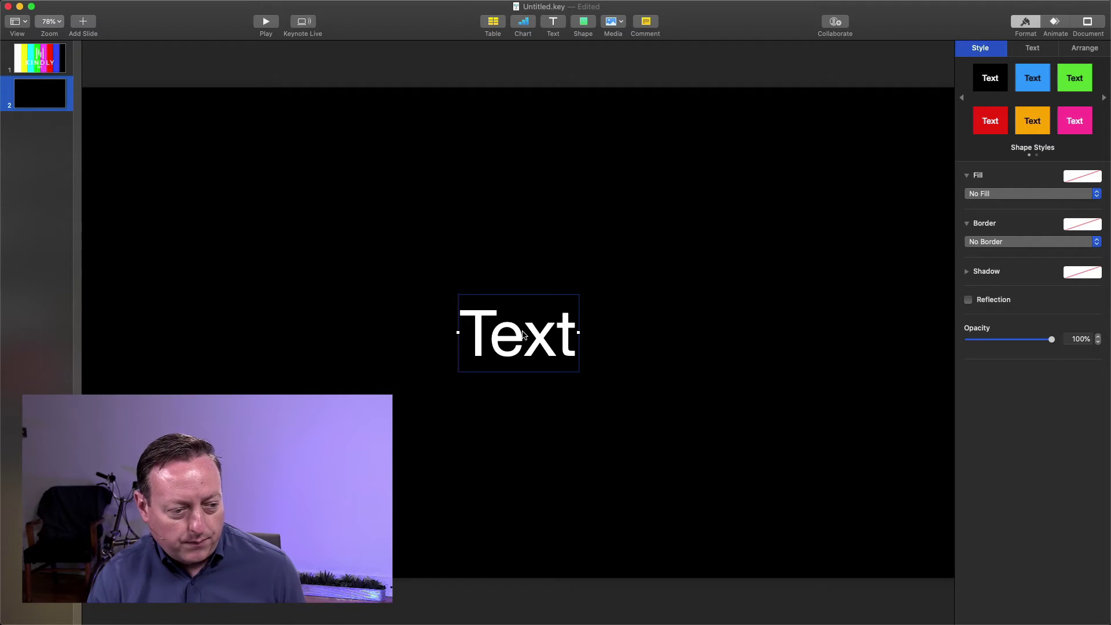
left_click(521, 339)
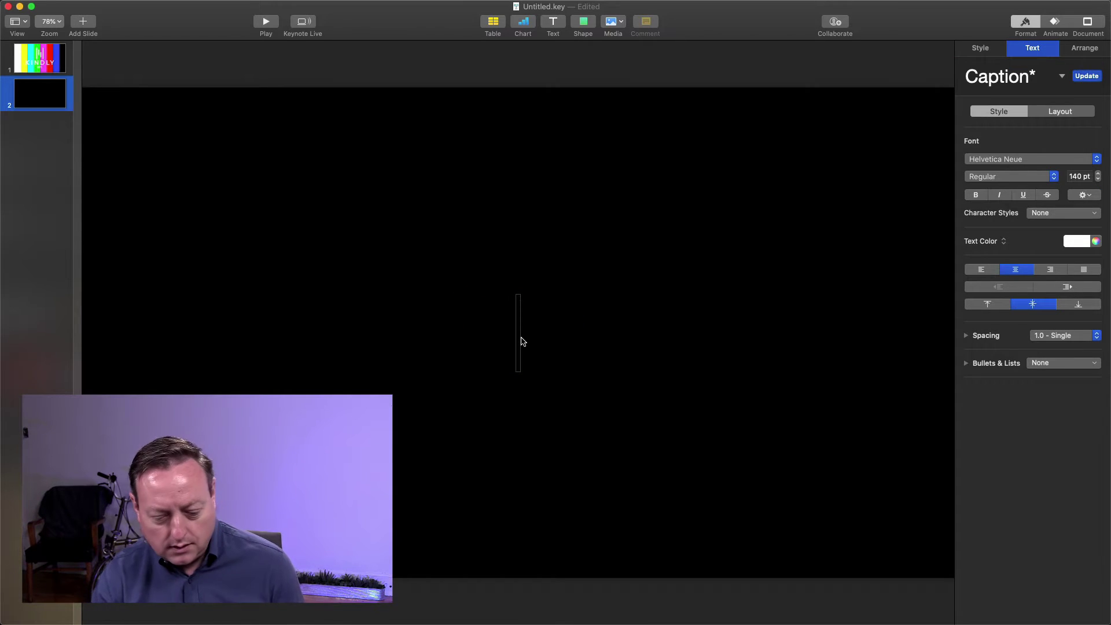
type("Th")
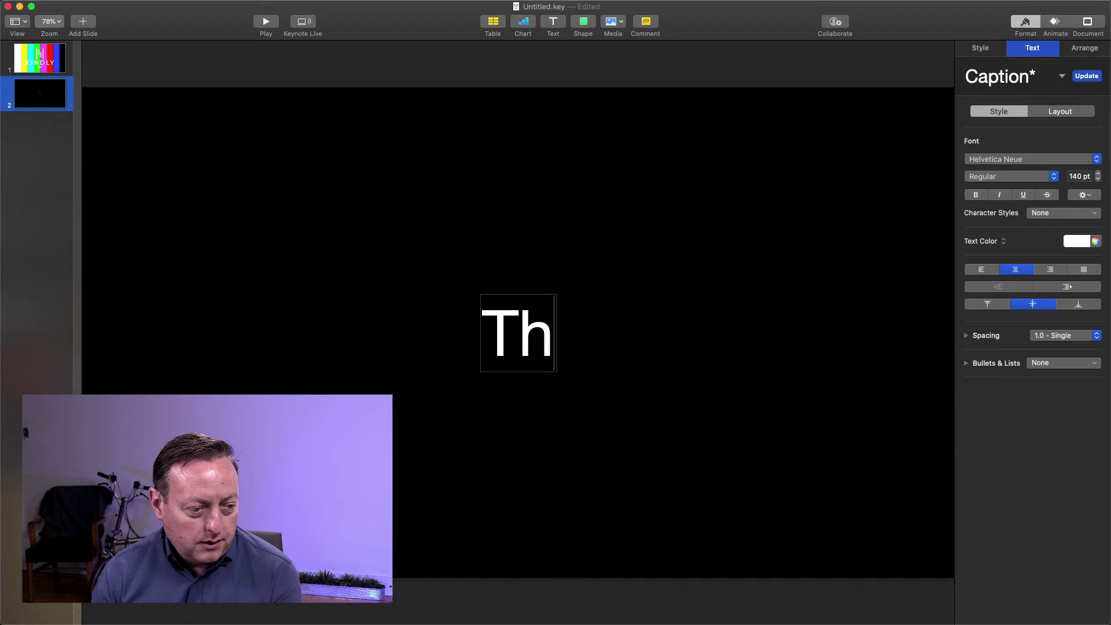
type("e Kindly Ops Show")
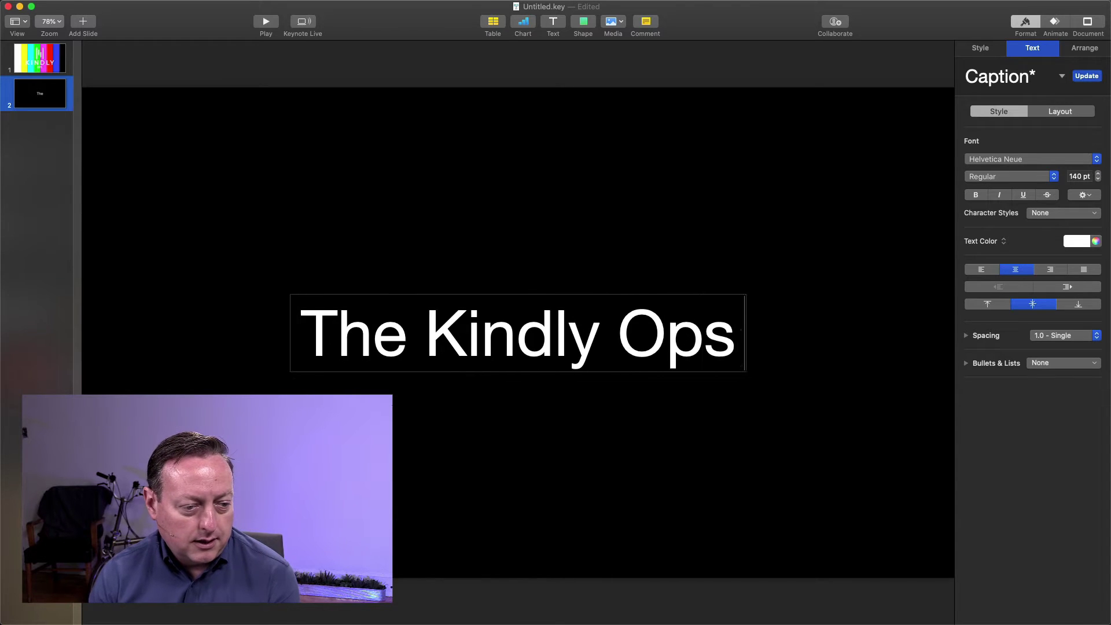
left_click(513, 499)
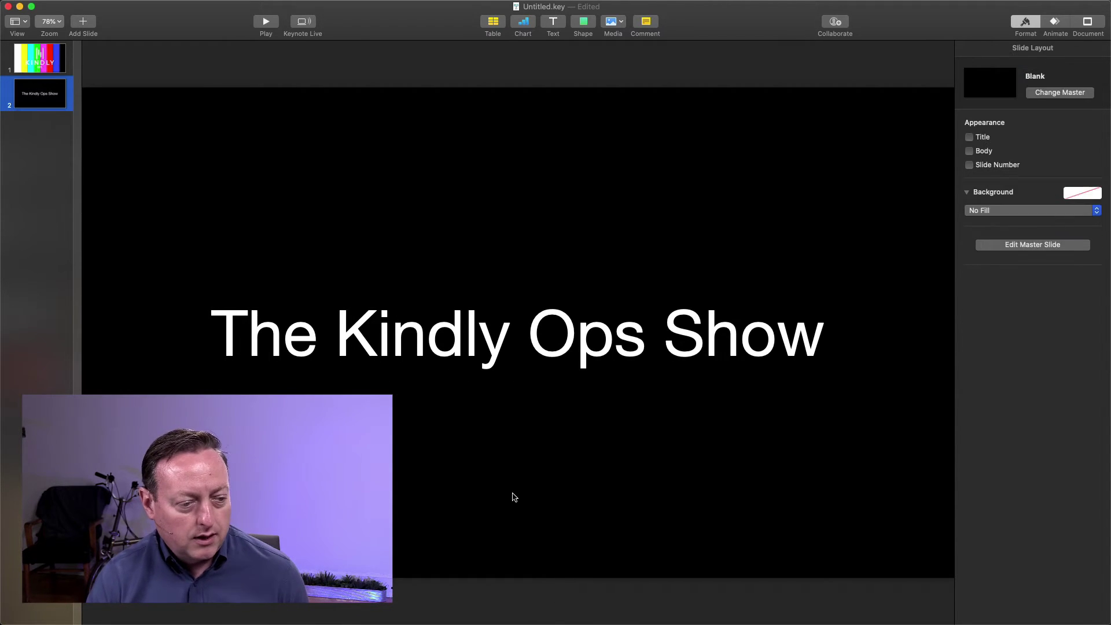
left_click_drag(480, 352, 479, 470)
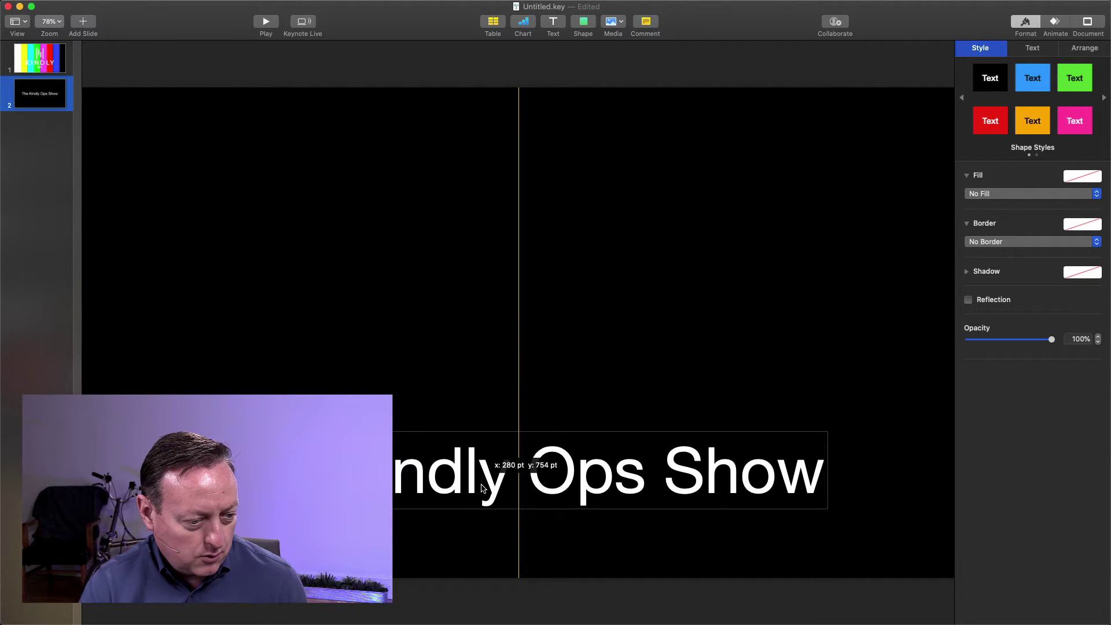
left_click_drag(483, 488, 484, 492)
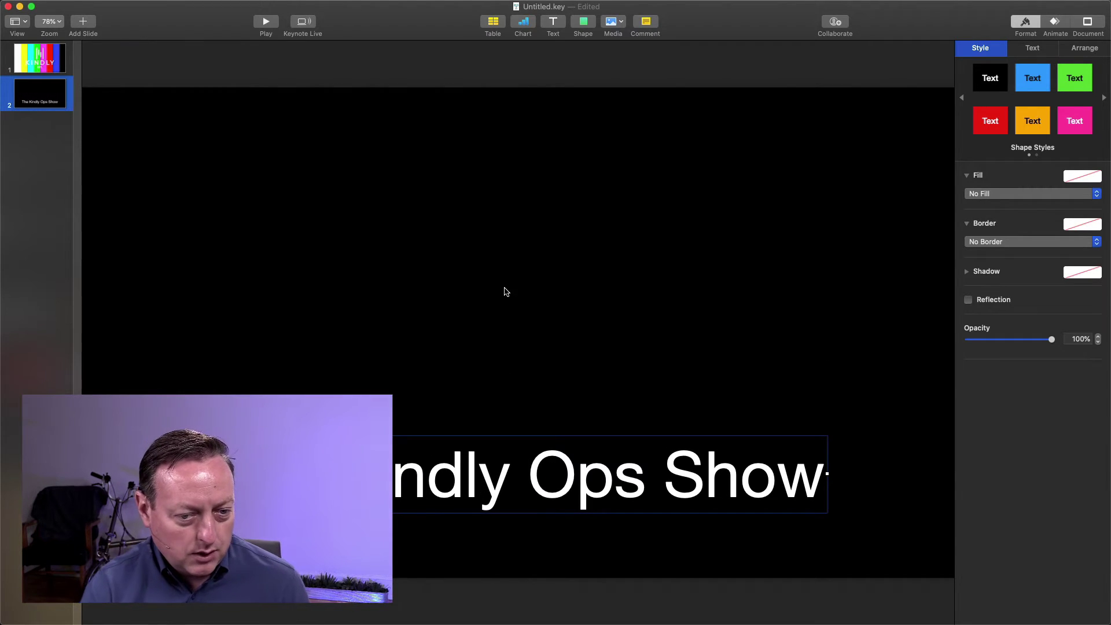
Add another text box styled white, 92 pt, italic.
left_click(554, 23)
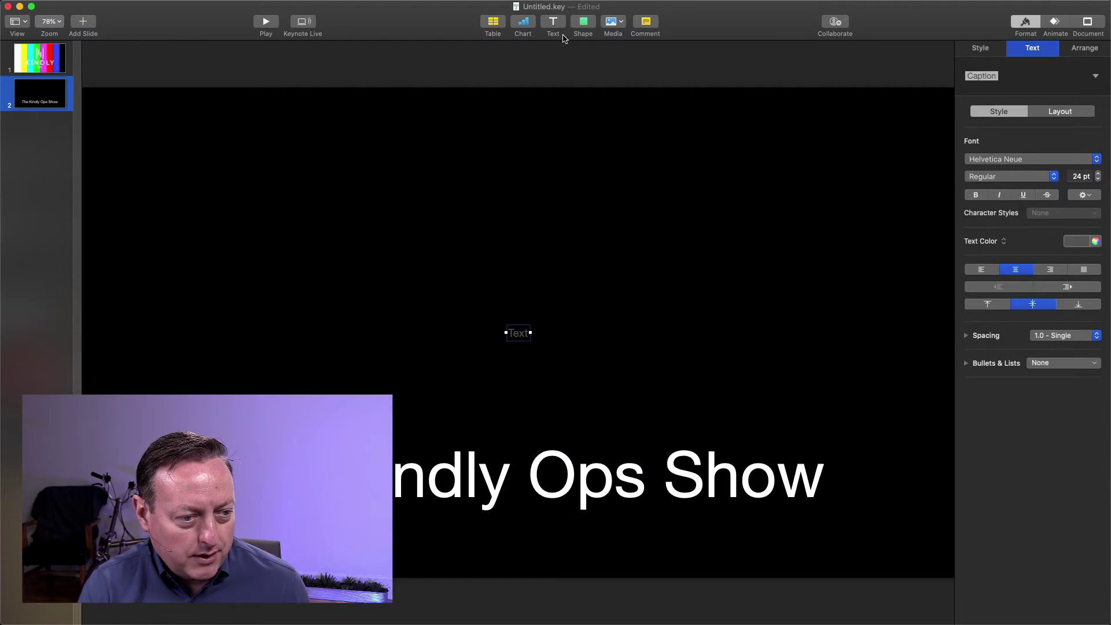
left_click(1085, 242)
left_click(973, 318)
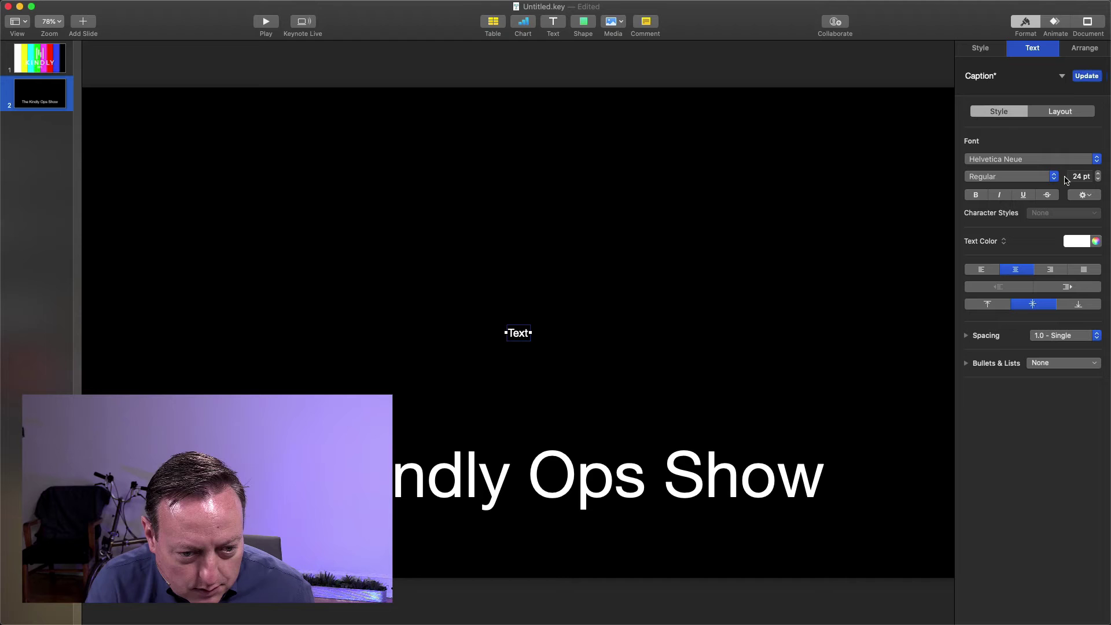
left_click(1086, 174)
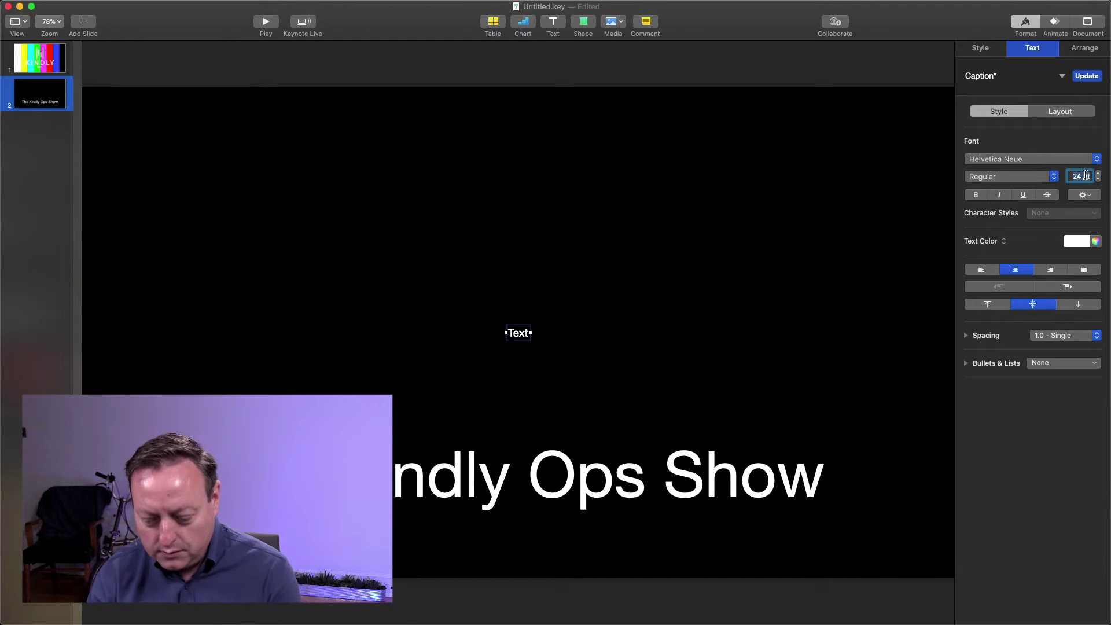
type("92")
key("Return")
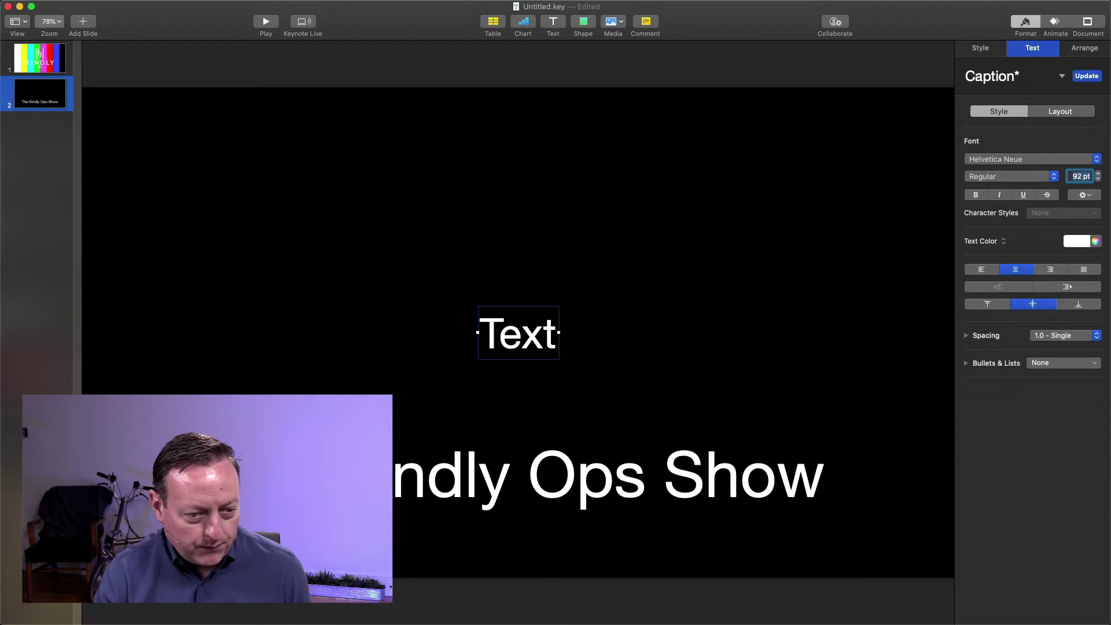
left_click(992, 178)
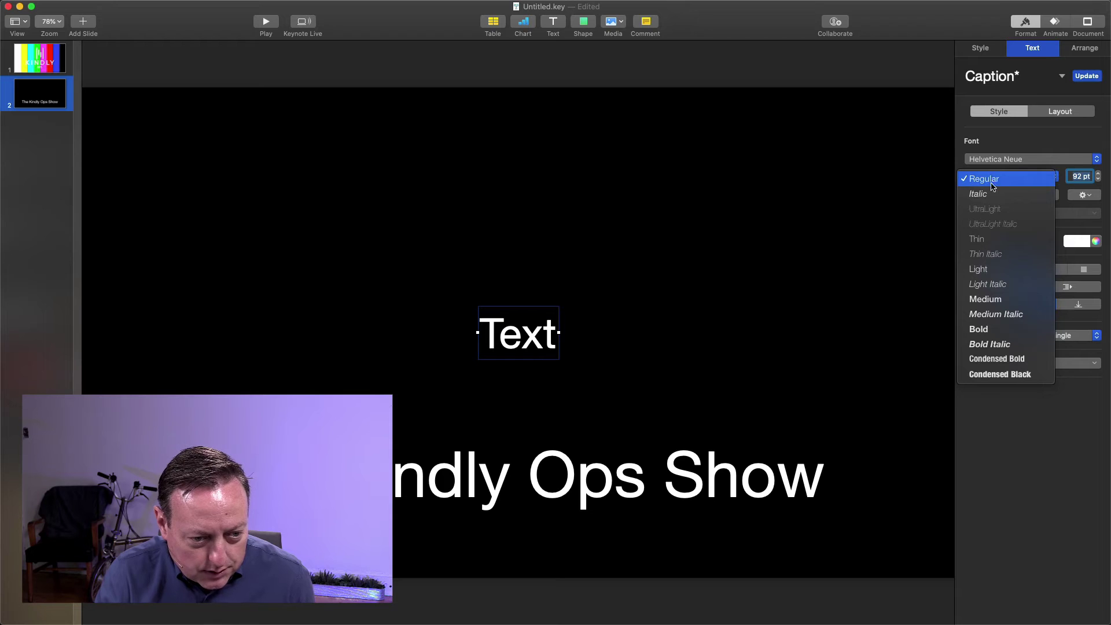
left_click(993, 196)
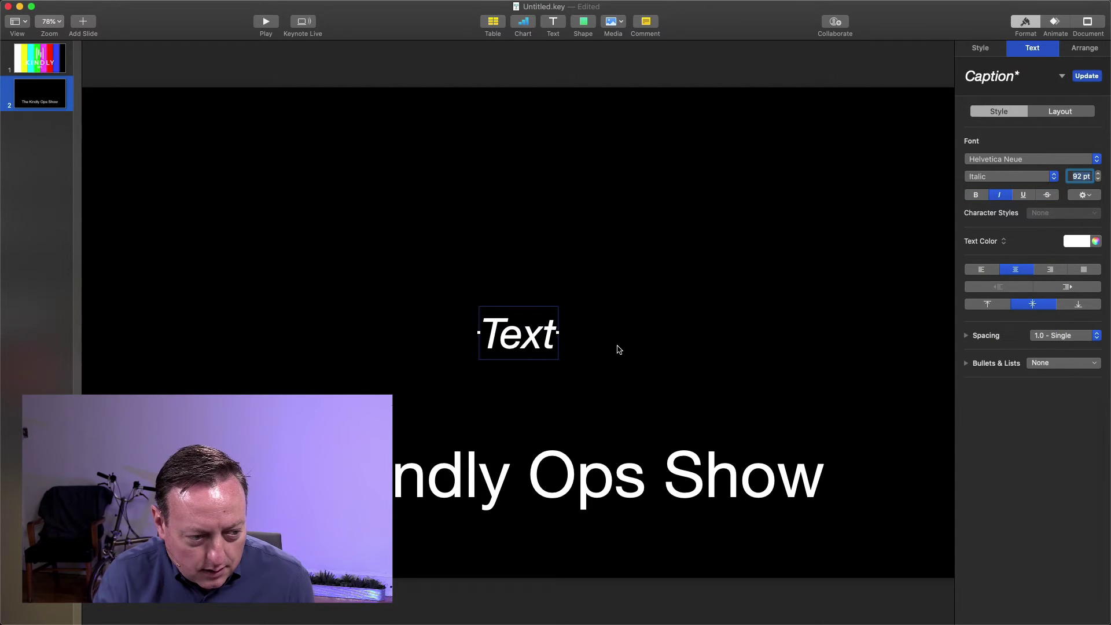
Replace the new box's placeholder text and start typing 'Todays Topic'.
key("Escape")
left_click(507, 335)
double_click(519, 337)
key("BackSpace")
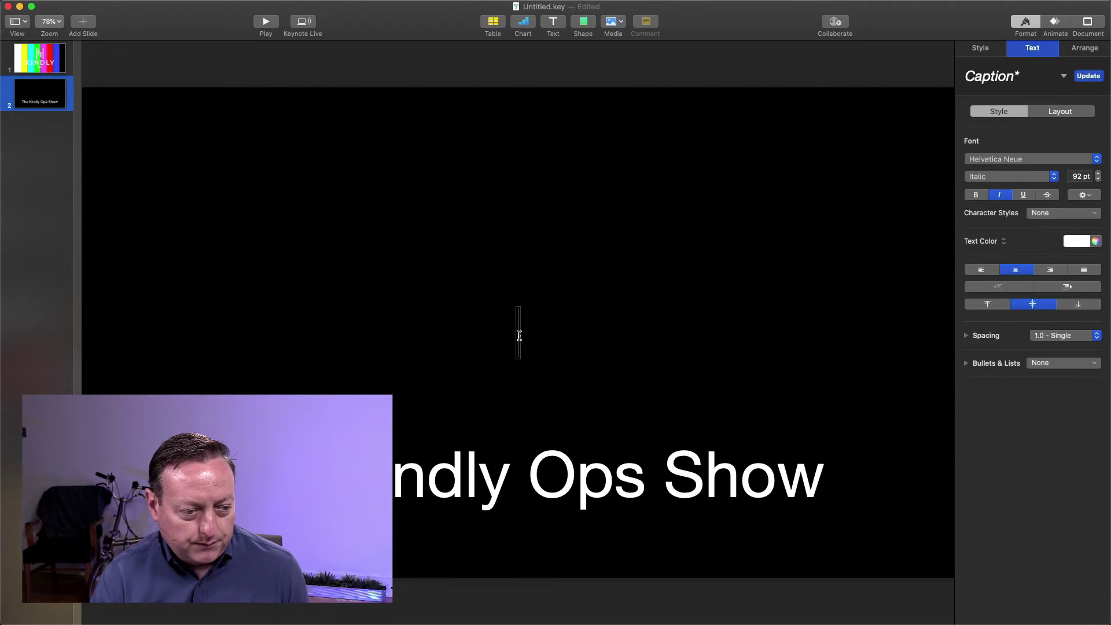
type("Todays Topo")
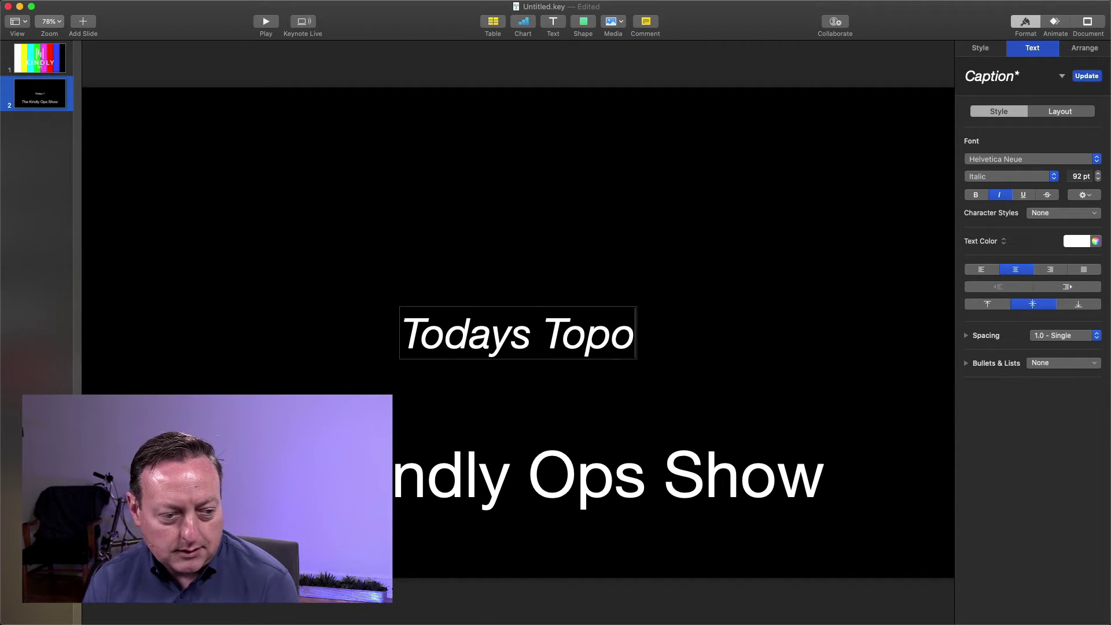
key("BackSpace")
Finish typing 'Todays Topic' and drag the box down-left, just above the show title.
type("ic")
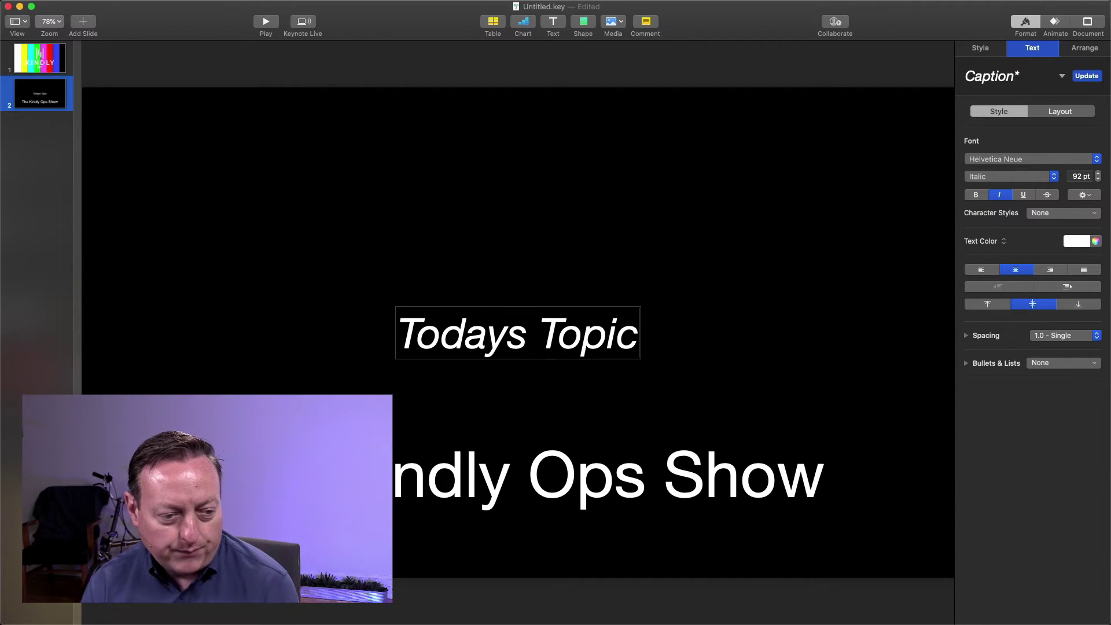
left_click(542, 487)
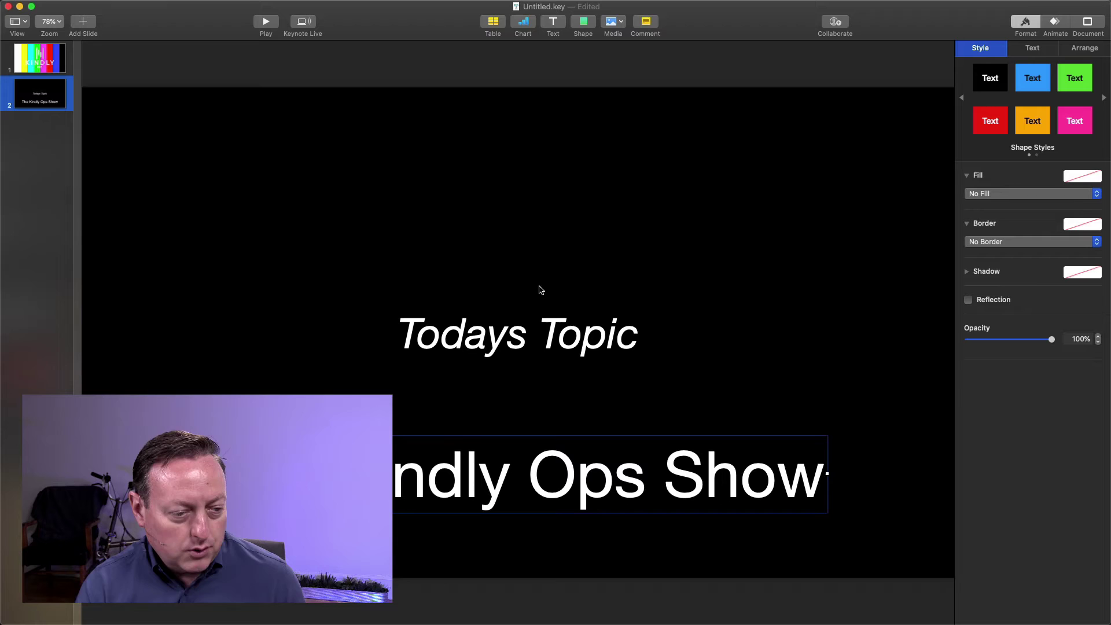
left_click(527, 344)
left_click_drag(527, 344, 338, 406)
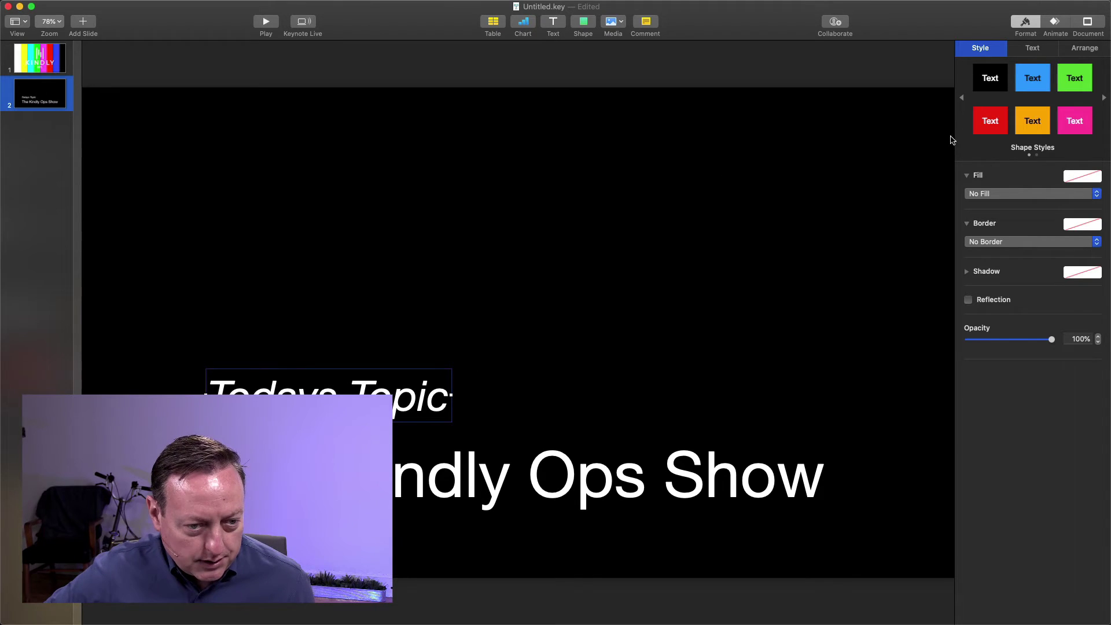
Give the Todays Topic text a Fly In build-in.
left_click(1056, 26)
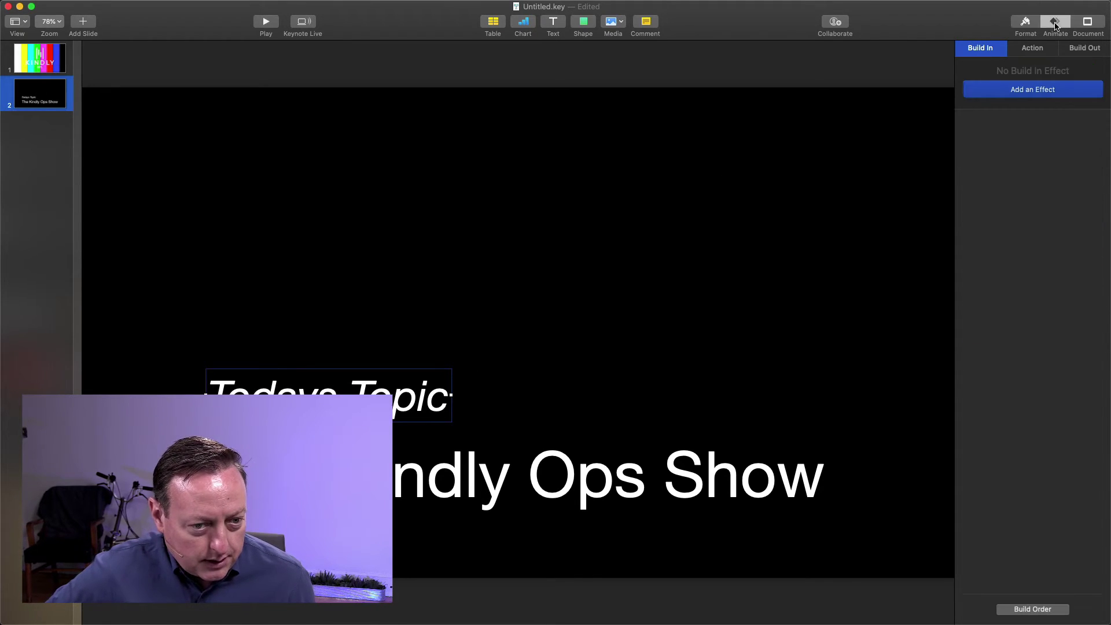
left_click(298, 384)
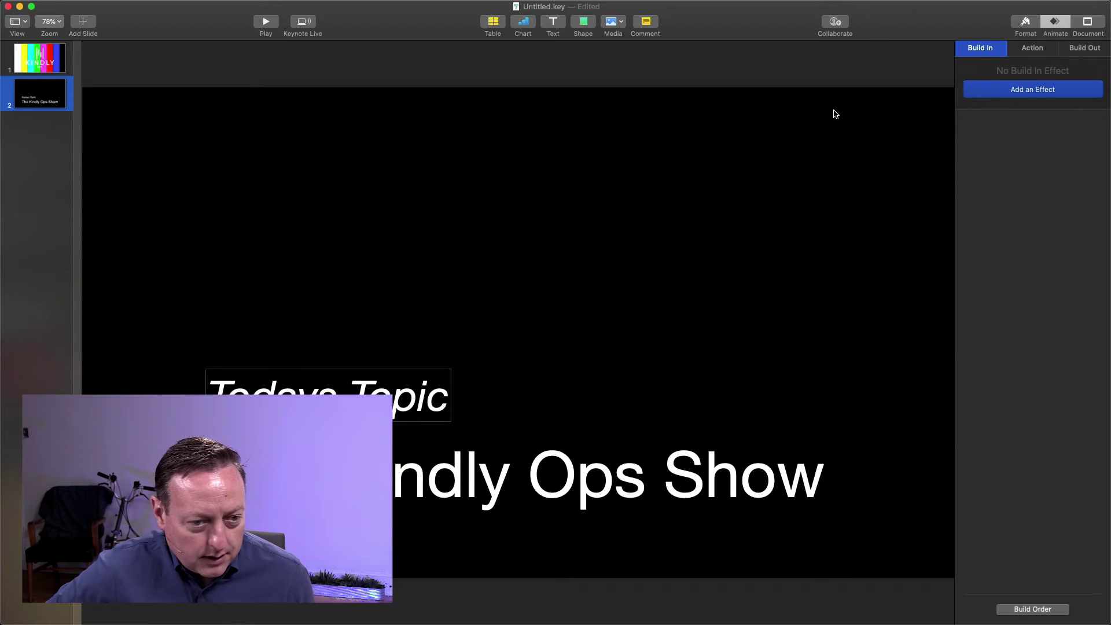
left_click(1055, 25)
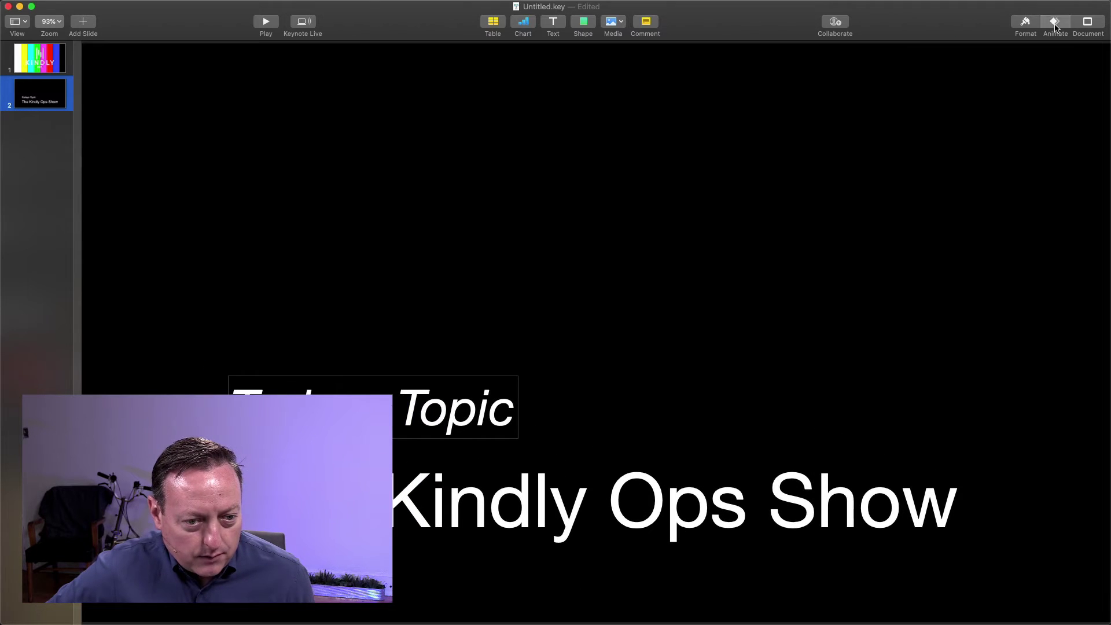
left_click(1055, 26)
left_click(1028, 91)
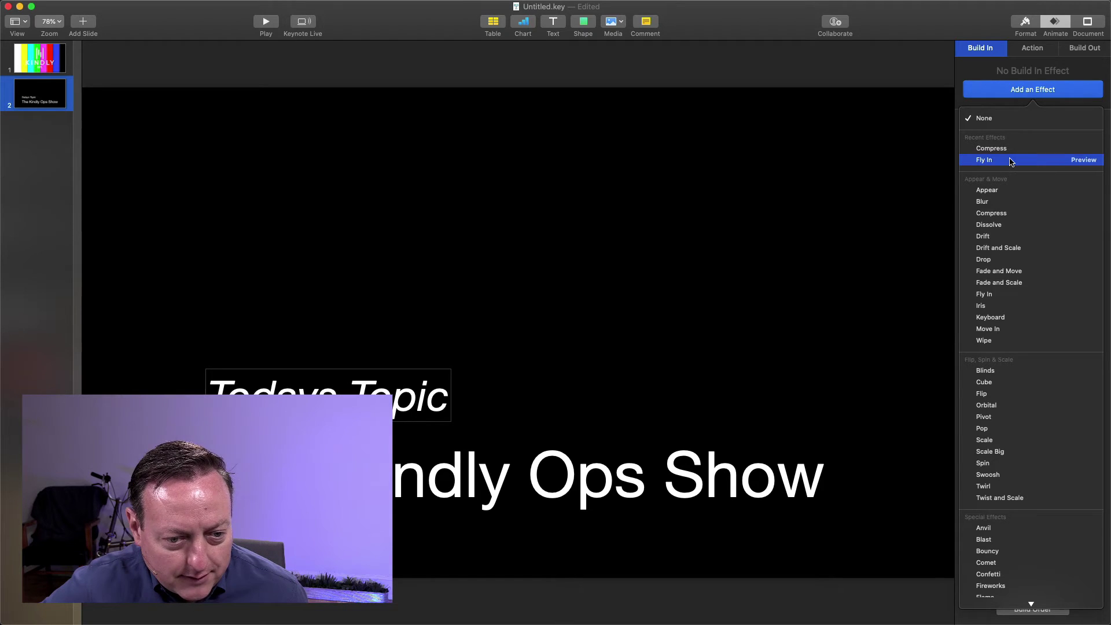
left_click(985, 160)
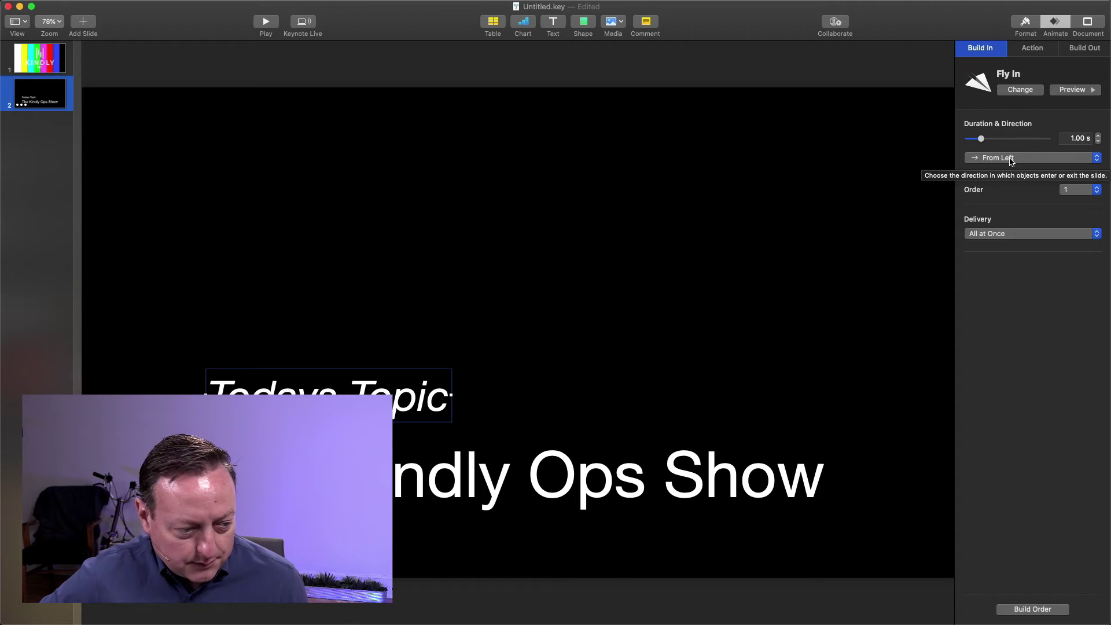
Give The Kindly Ops Show title a Fly In build from Bottom and preview it.
left_click(493, 484)
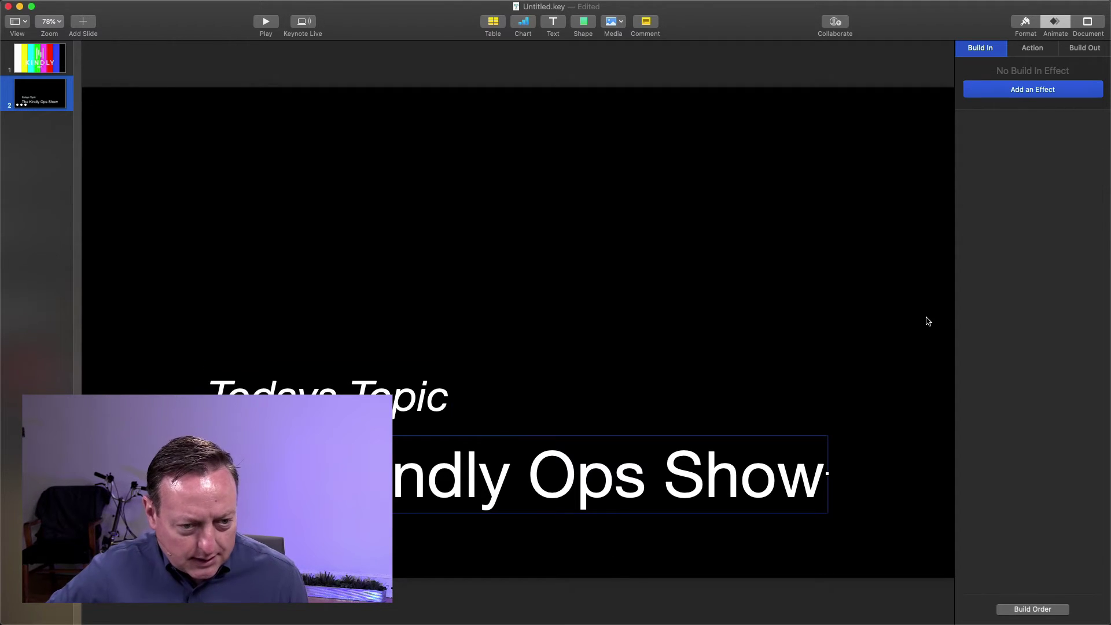
left_click(1031, 89)
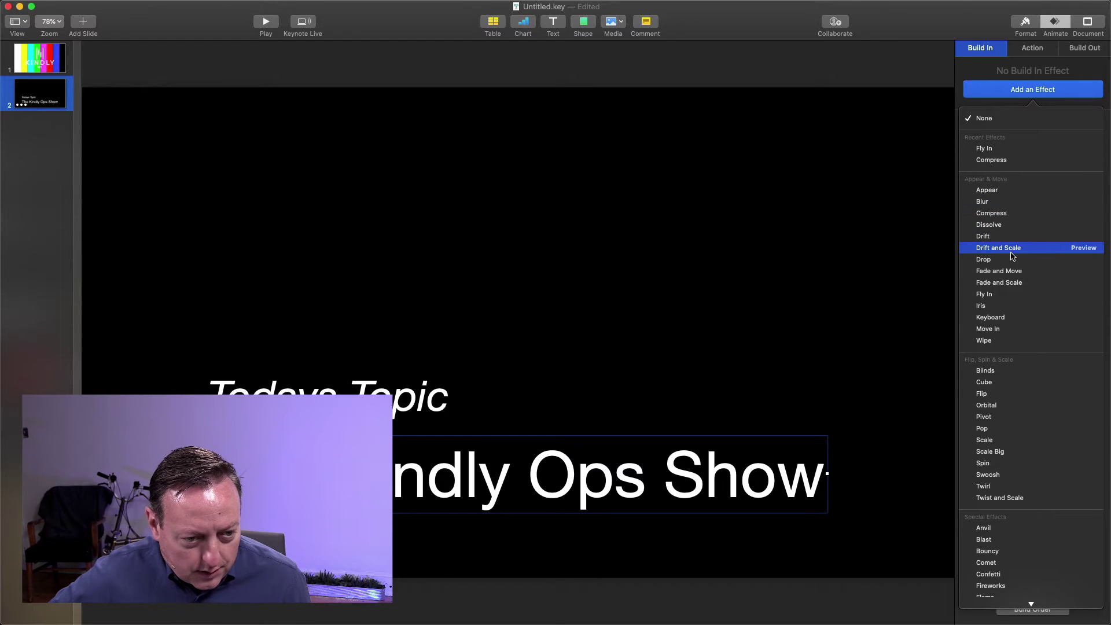
left_click(1003, 150)
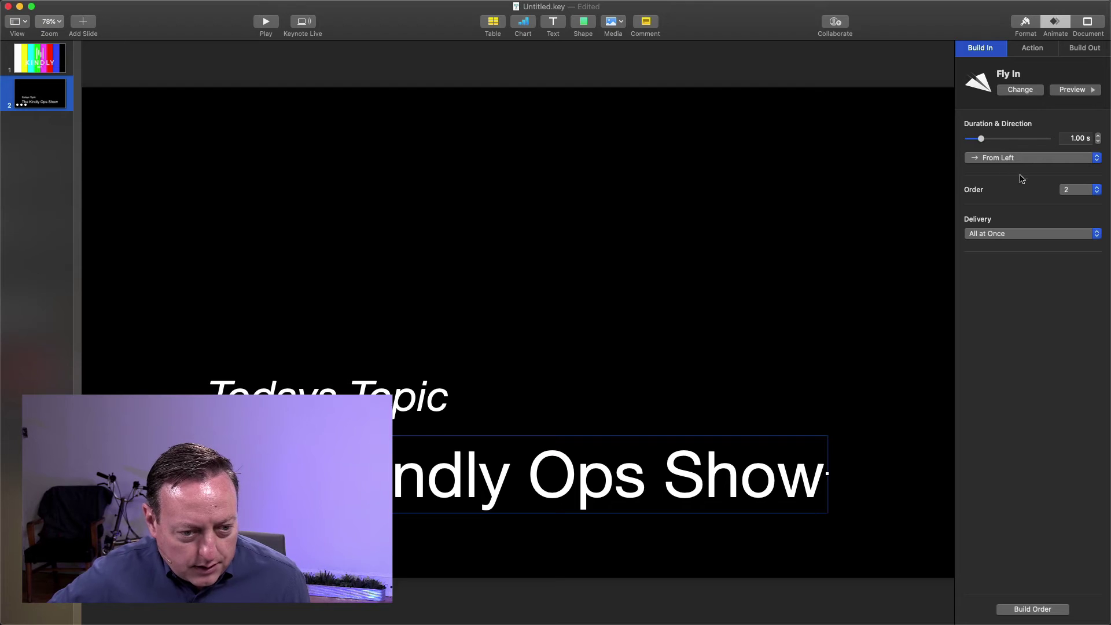
left_click(1037, 161)
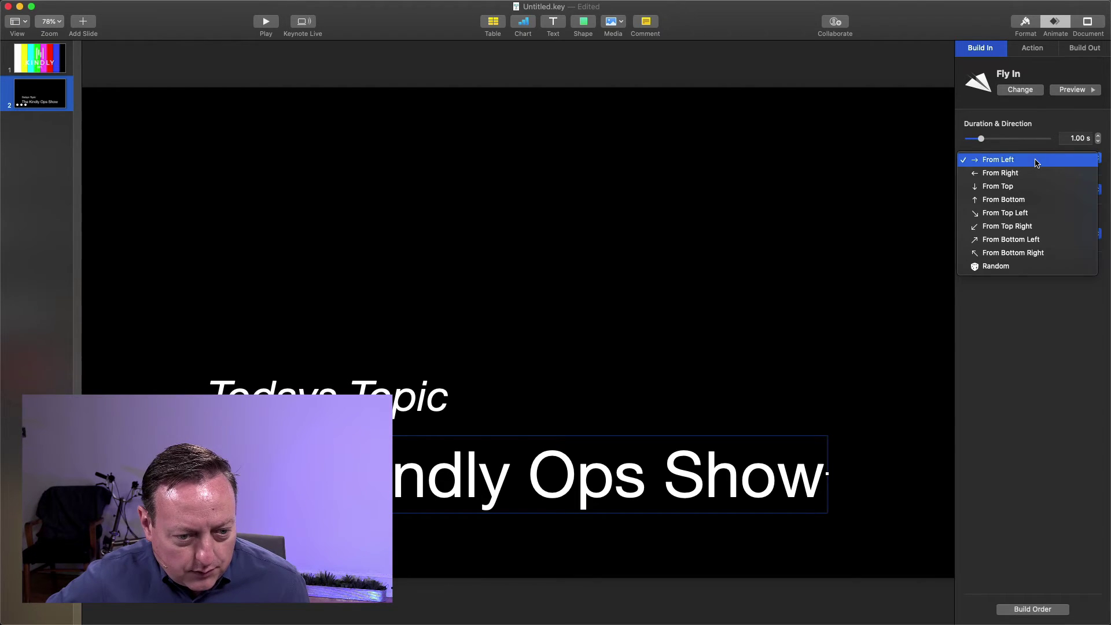
left_click(1026, 200)
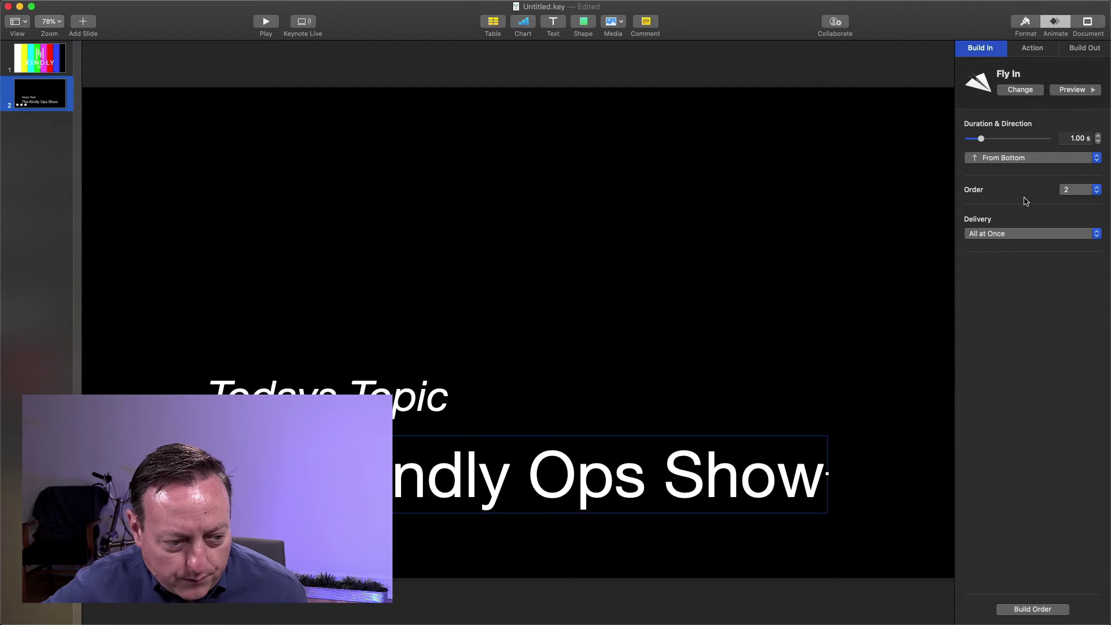
left_click(1063, 90)
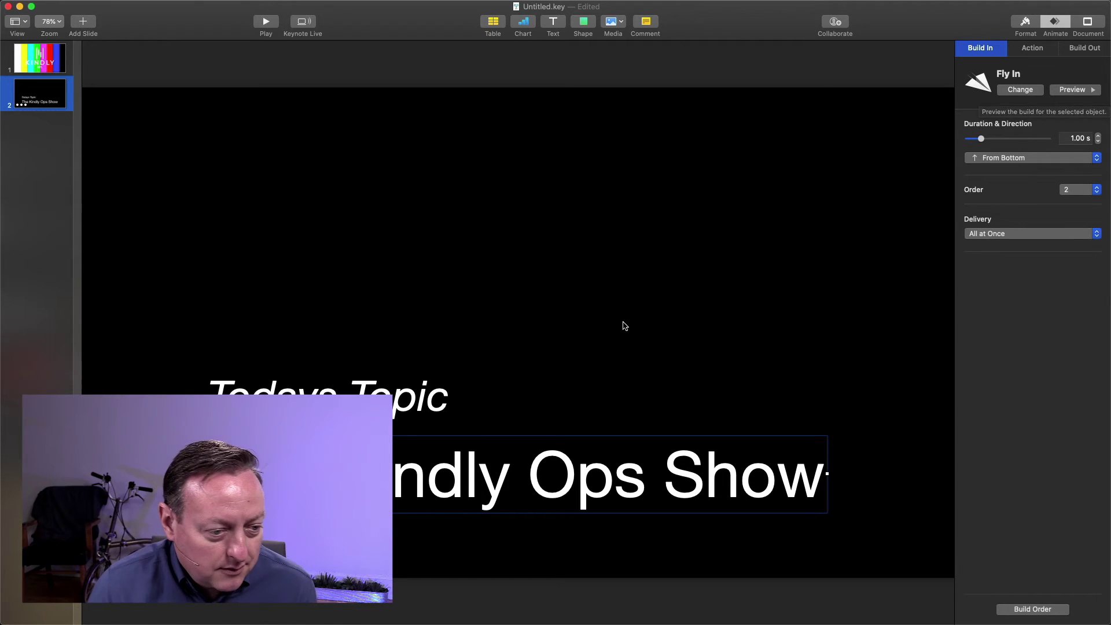
Insert the Kindly Ops Theme Stinger.wav audio file onto slide 2.
left_click(593, 309)
left_click(611, 27)
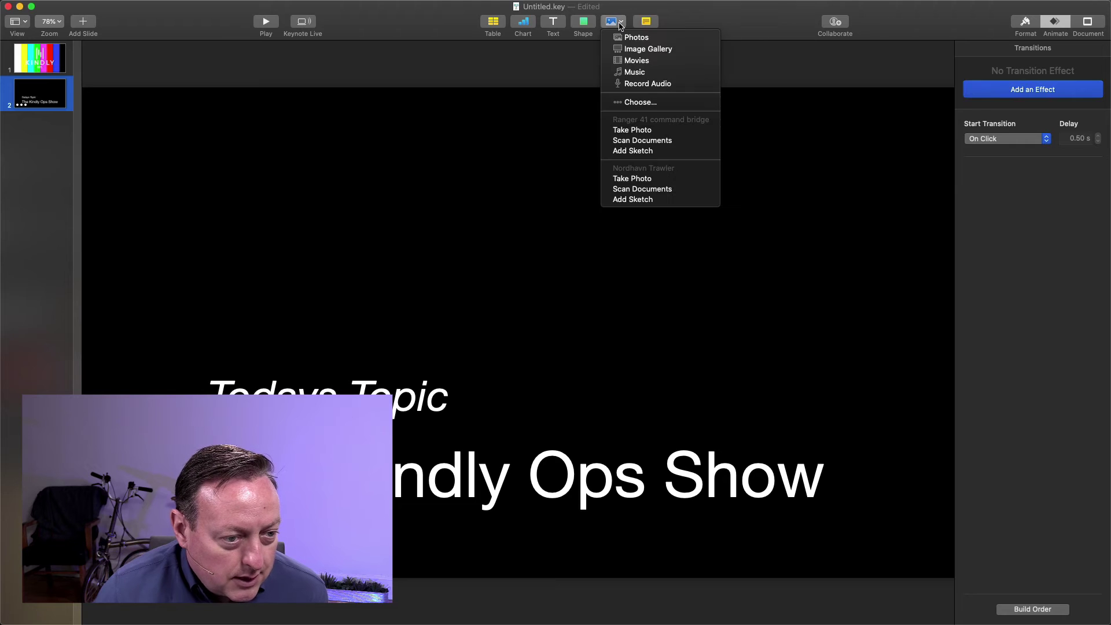
left_click(635, 104)
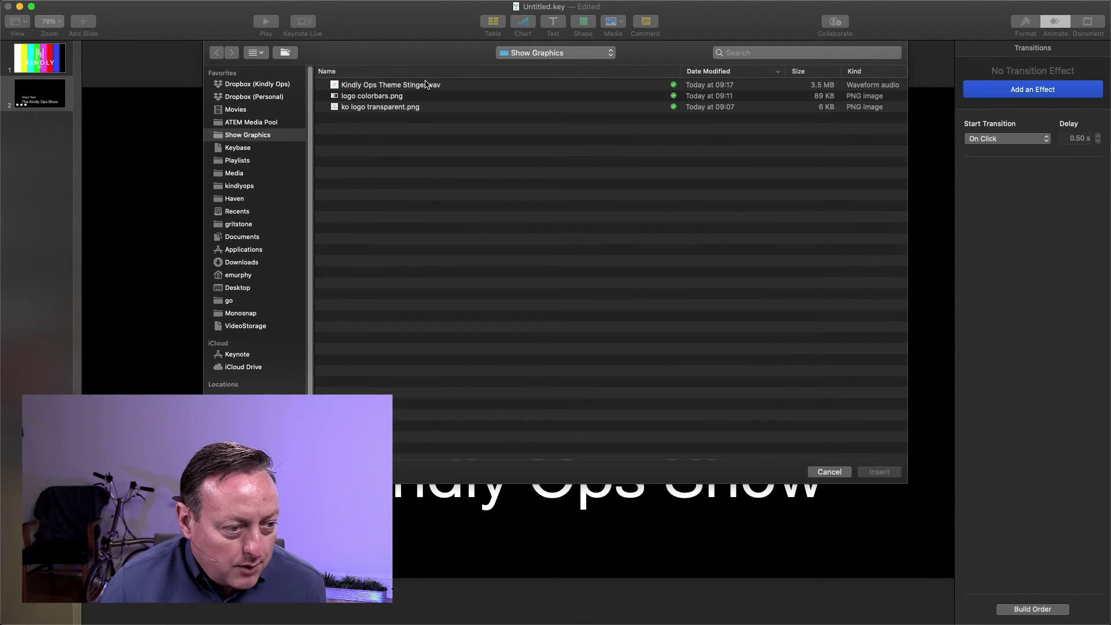
left_click(426, 85)
left_click(883, 472)
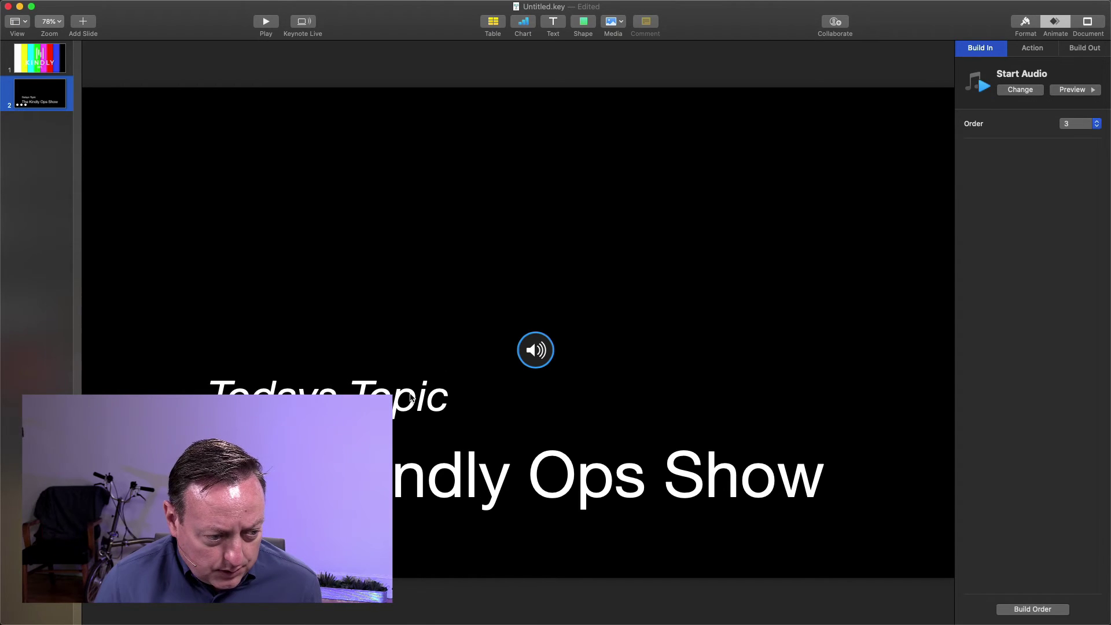
Add a Dissolve build-out to Todays Topic, then to The Kindly Ops Show title.
left_click(410, 397)
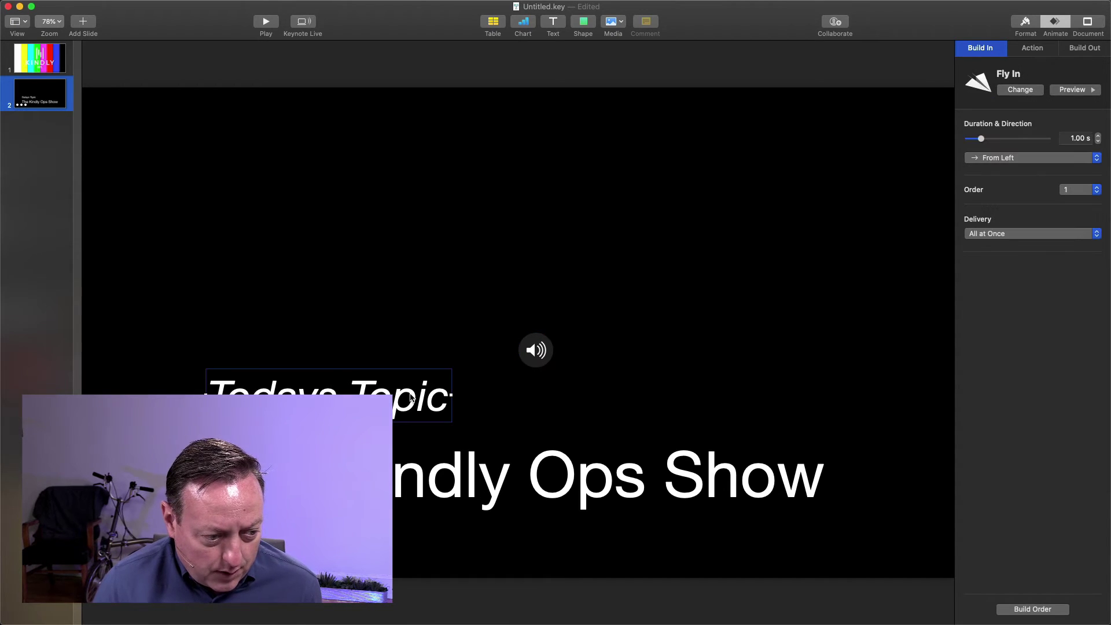
left_click(1085, 51)
left_click(1054, 91)
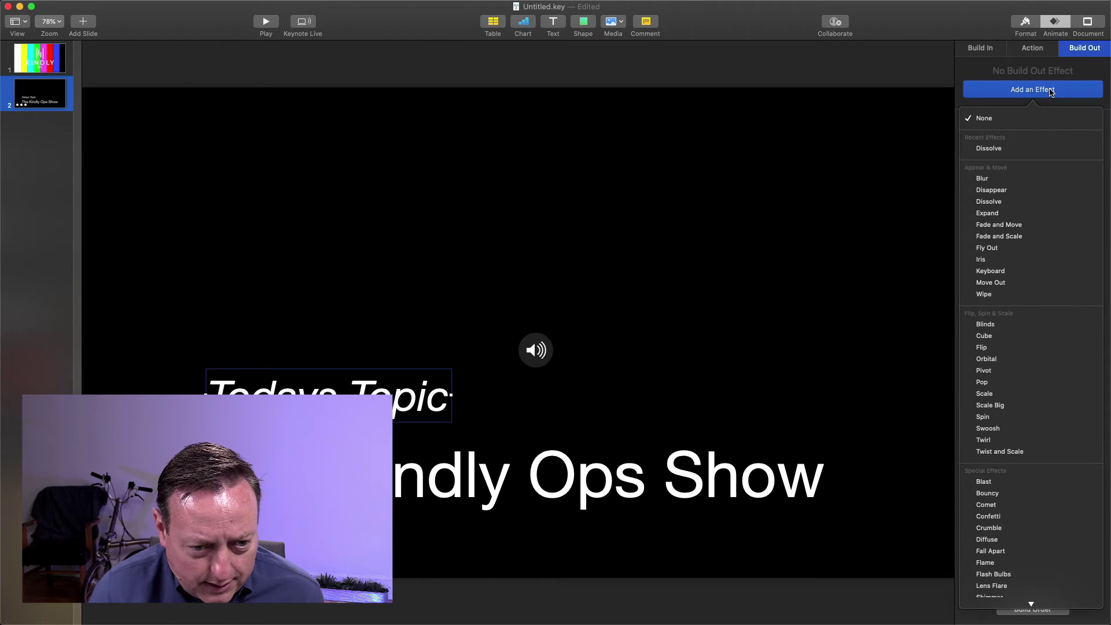
left_click(990, 148)
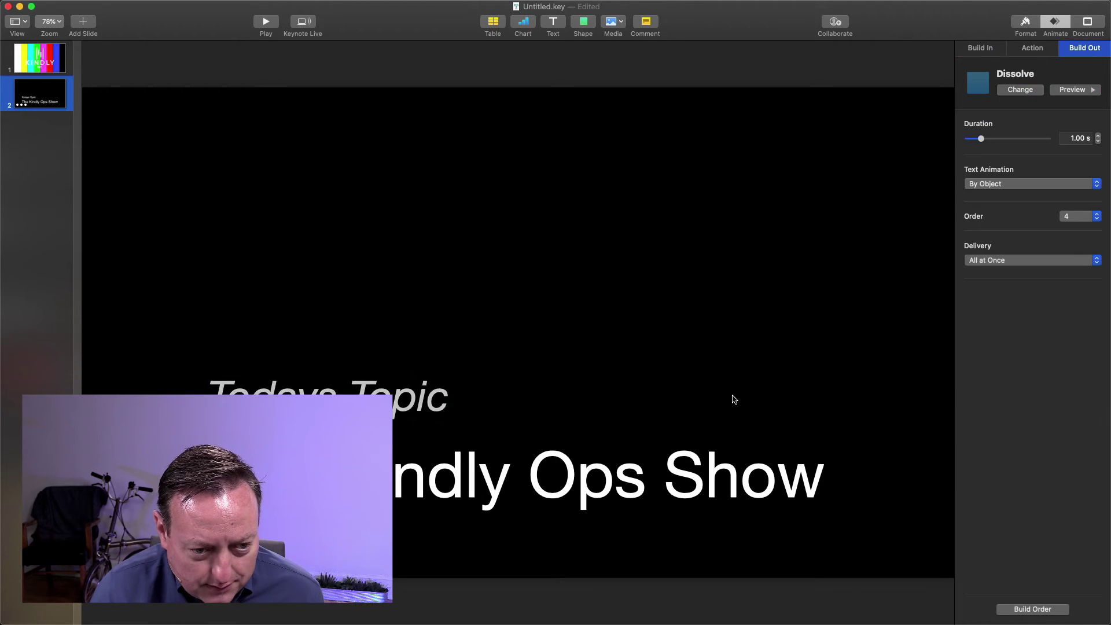
left_click(582, 502)
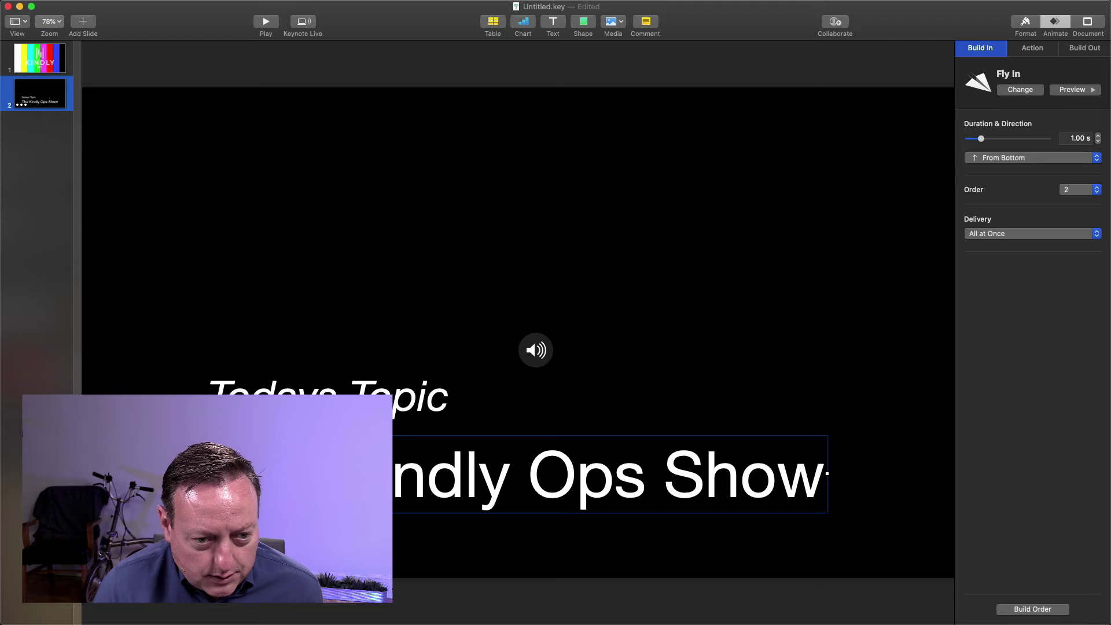
left_click(1083, 51)
left_click(1050, 95)
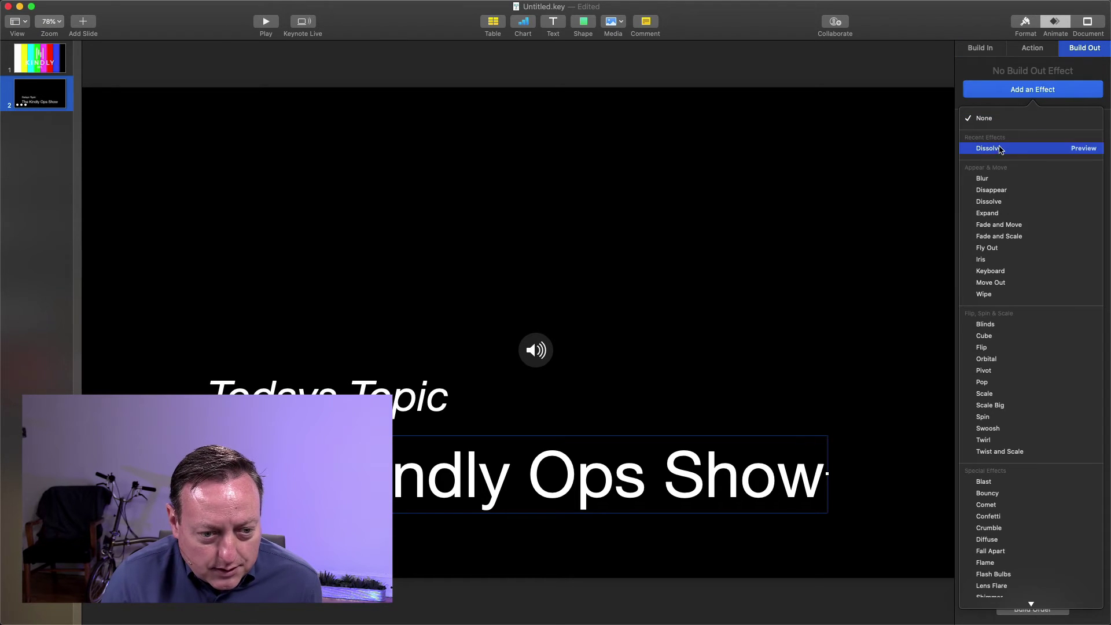
left_click(999, 150)
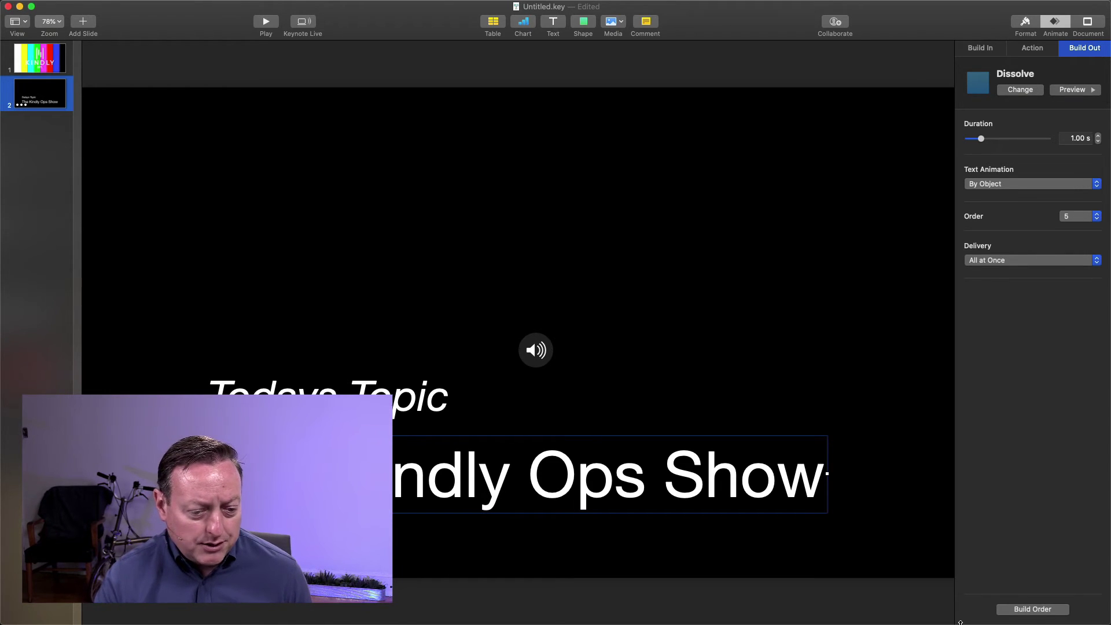
In Build Order, set the show title's fly-in to start after the Todays Topic fly-in.
left_click(1009, 611)
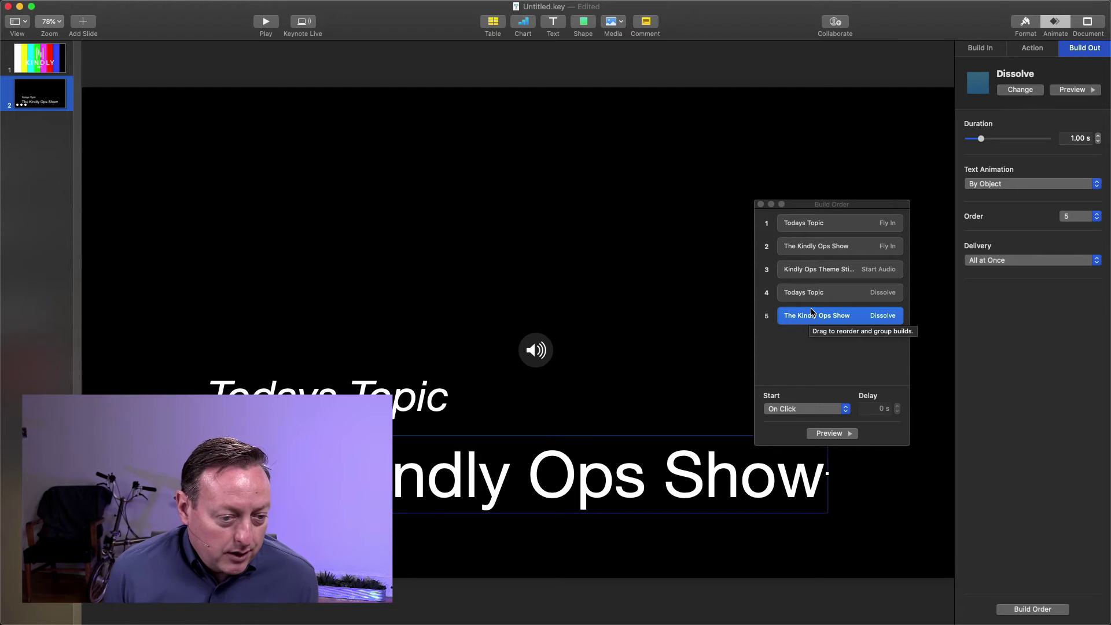
left_click(832, 225)
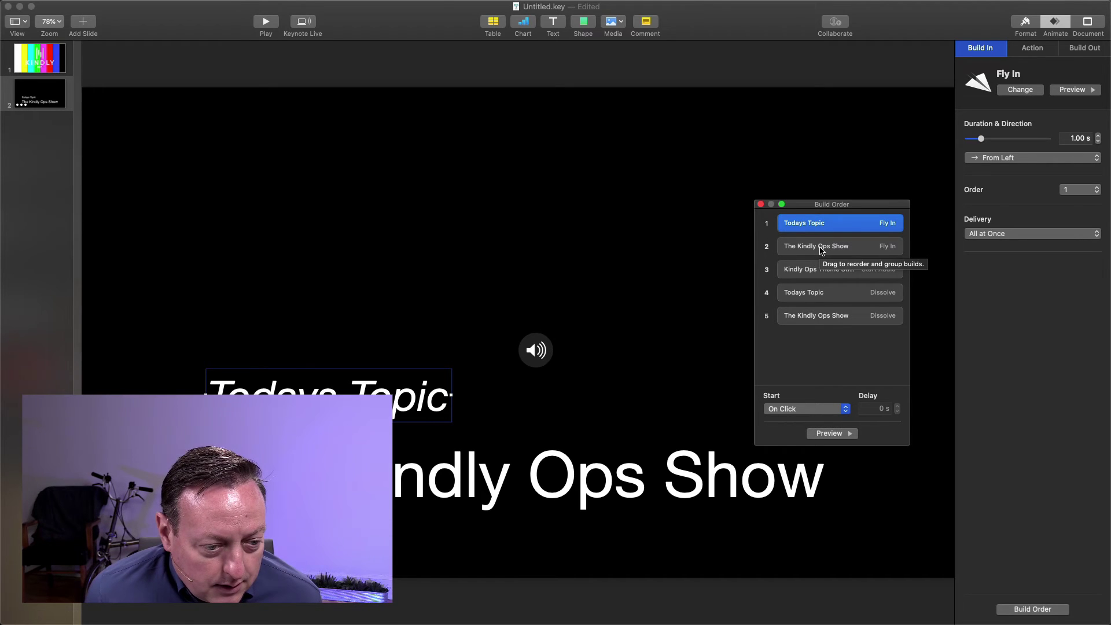
left_click(821, 248)
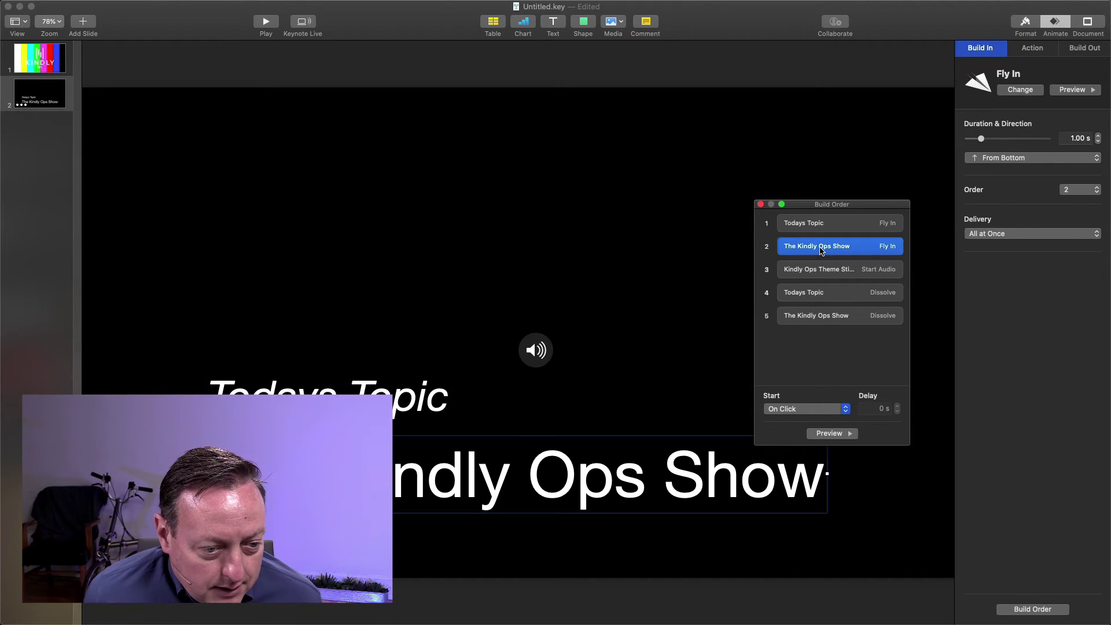
left_click(804, 410)
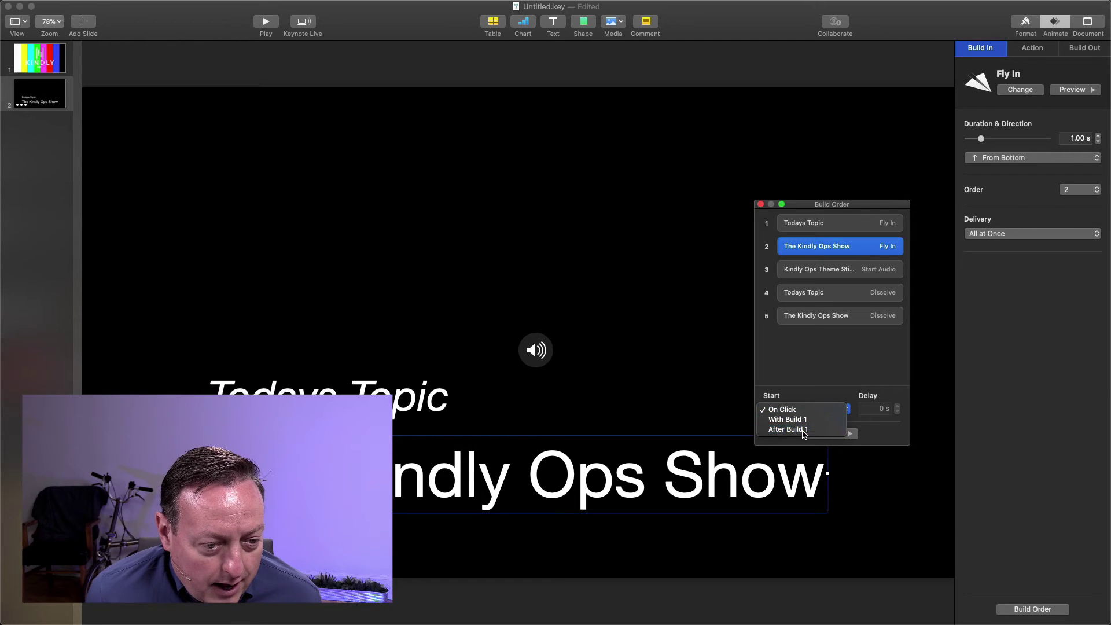
left_click(788, 429)
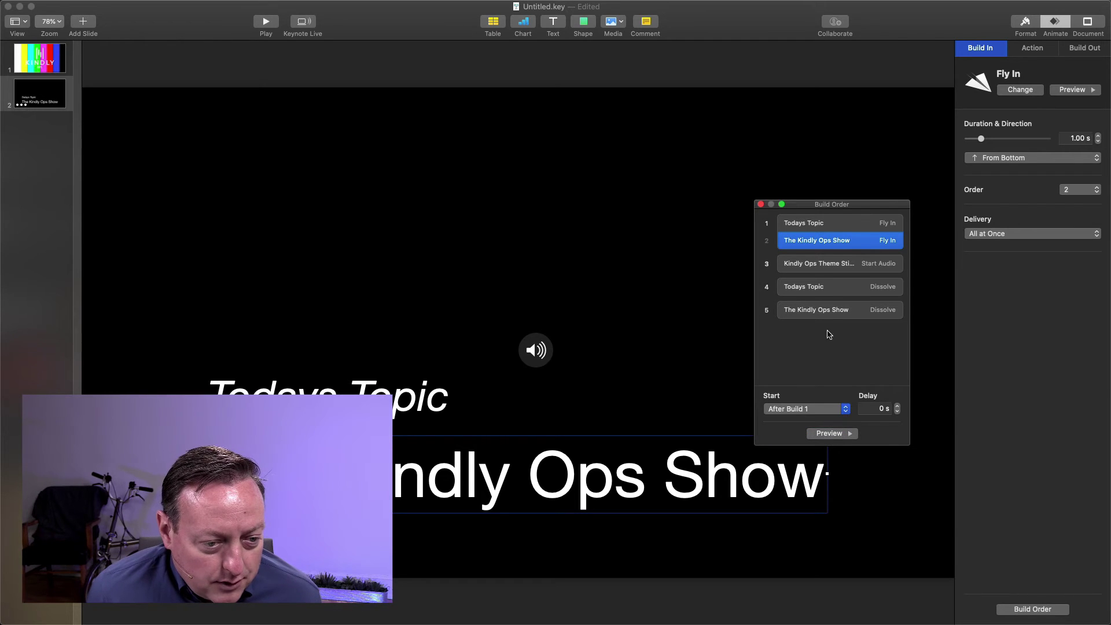
Leave the theme audio build On Click and drag it to first place in the build order.
left_click(836, 266)
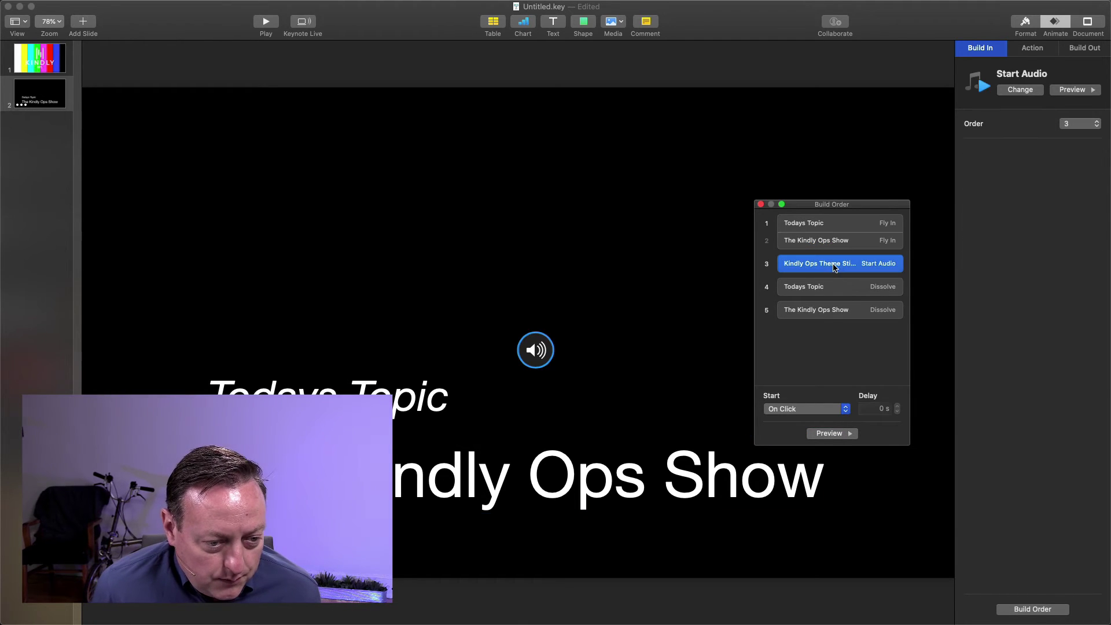
left_click(791, 411)
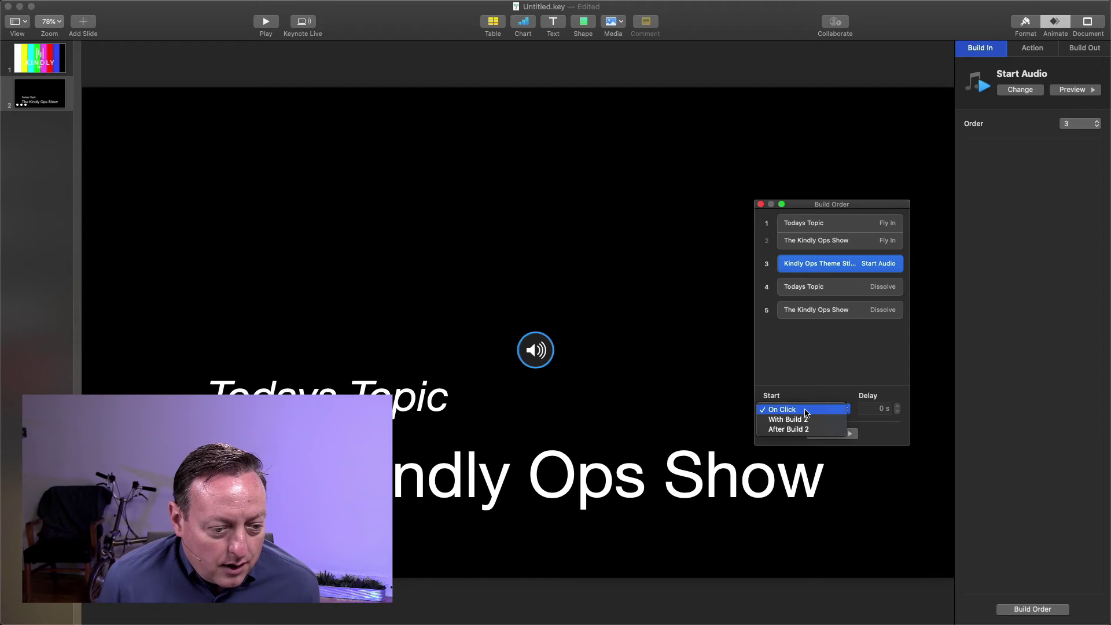
left_click(808, 411)
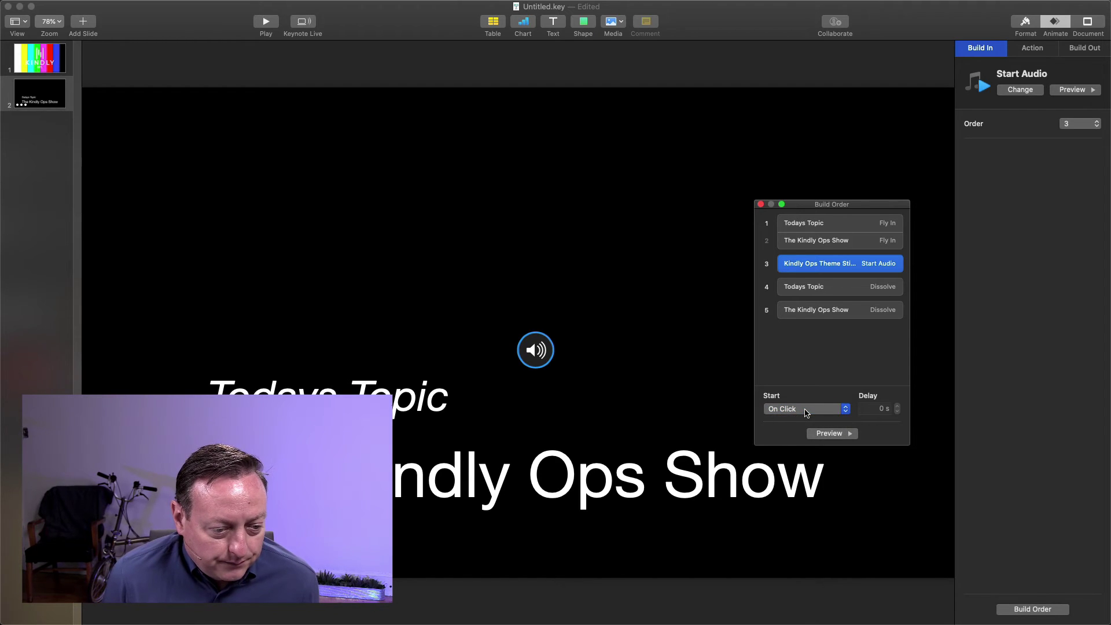
left_click(807, 411)
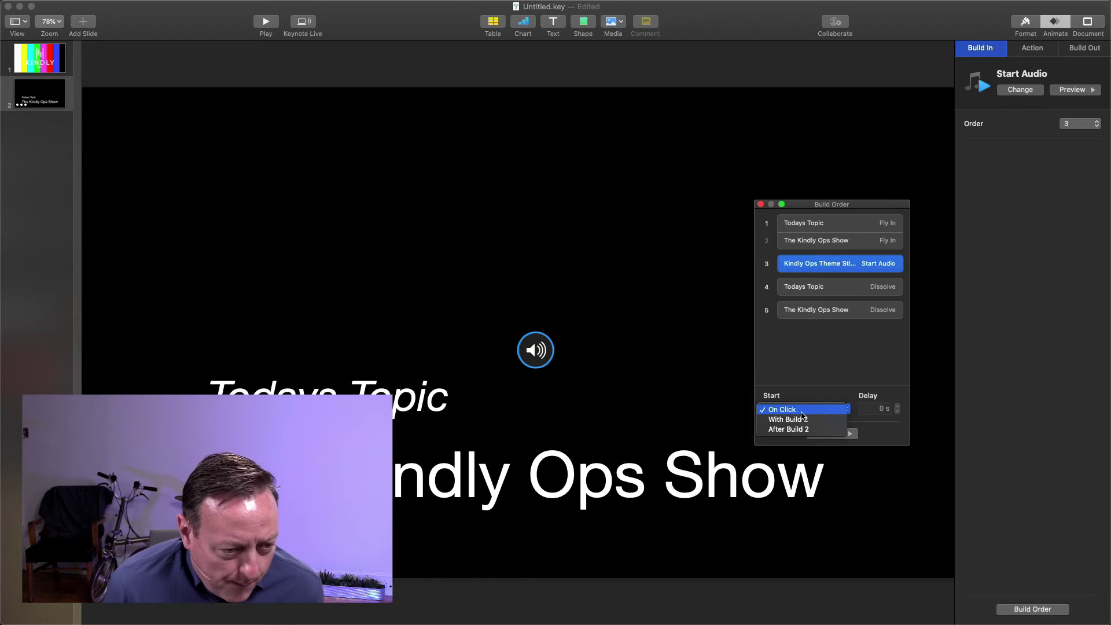
left_click(803, 410)
left_click_drag(822, 268, 818, 223)
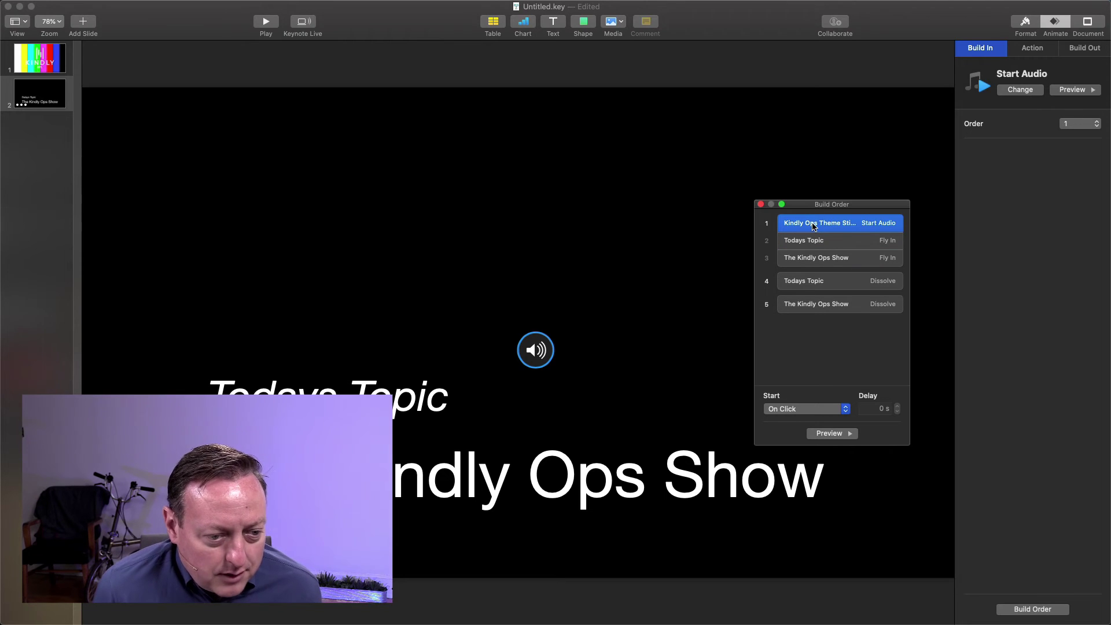
Set the Todays Topic dissolve to start After Build 3 with a 6-second delay.
left_click(837, 242)
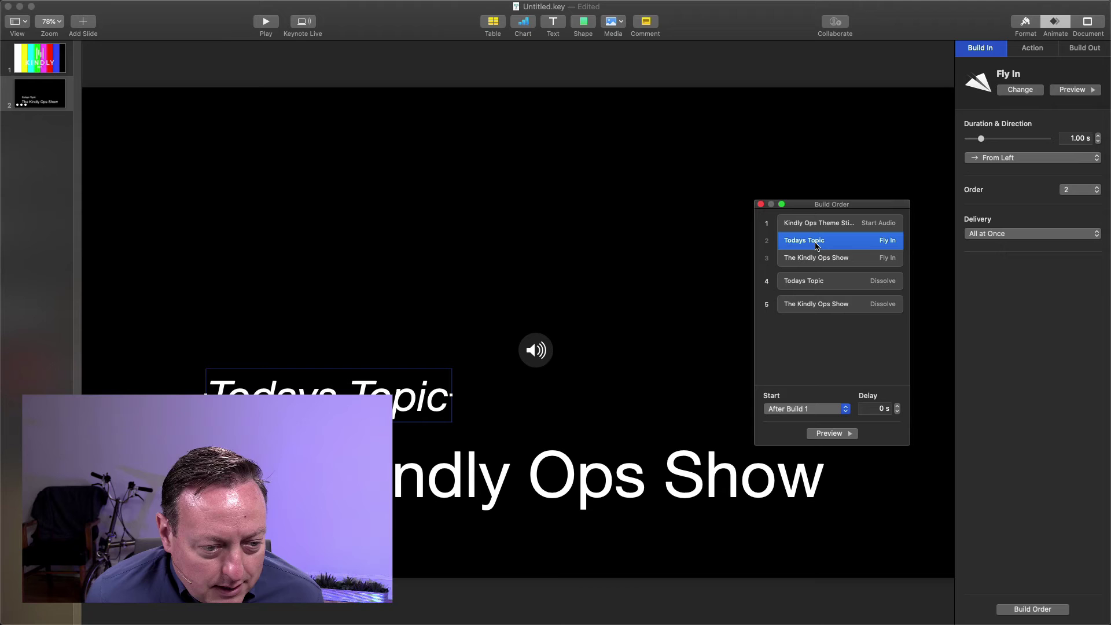
left_click(807, 409)
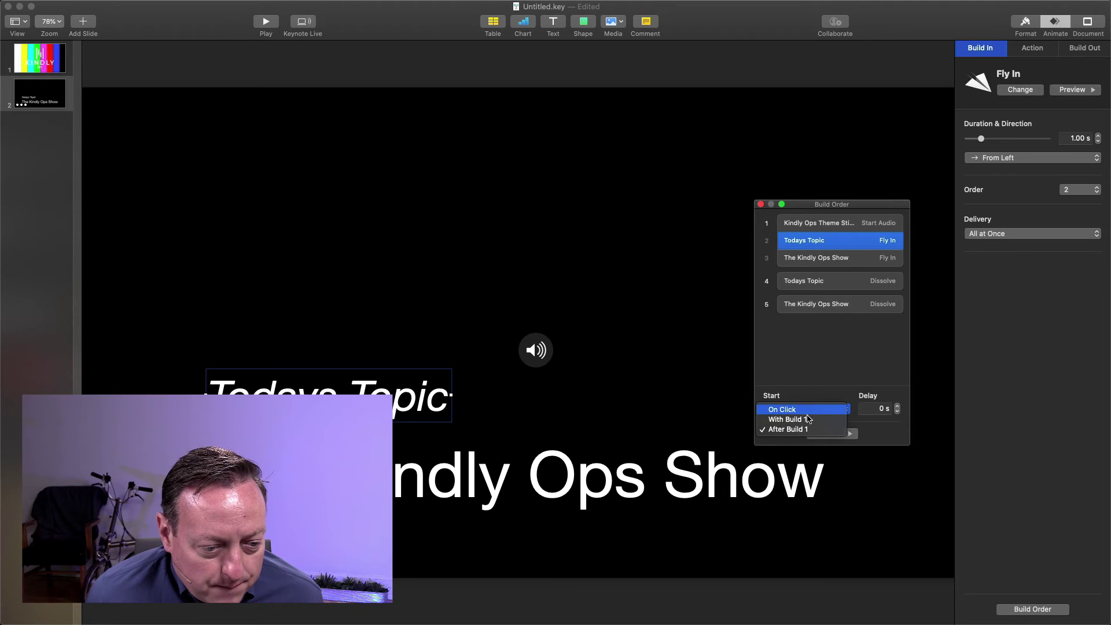
key("Escape")
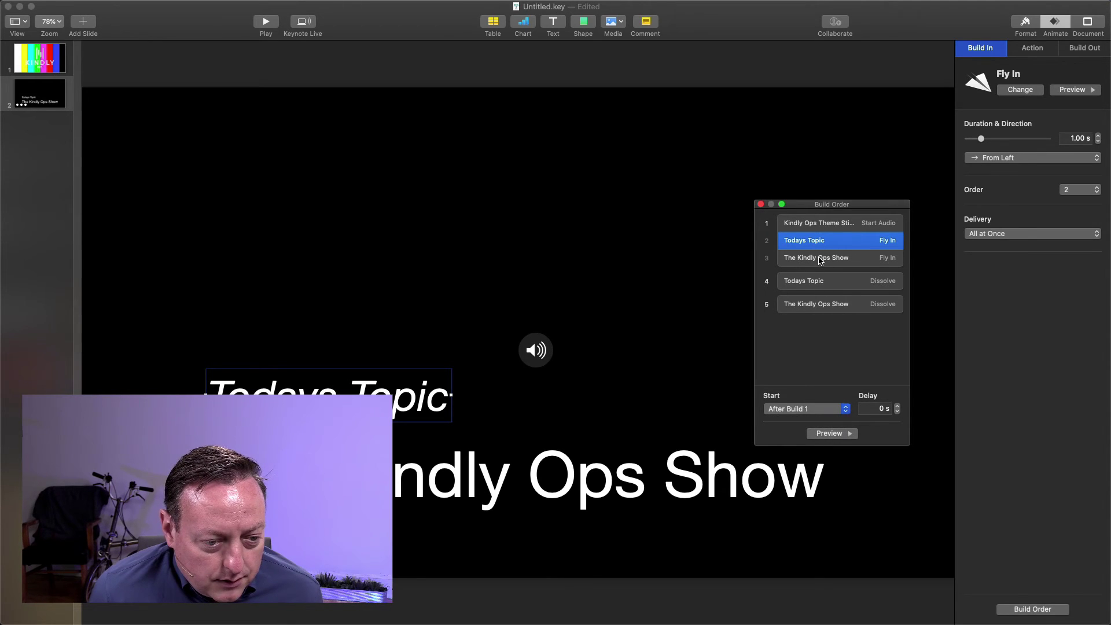
left_click(821, 259)
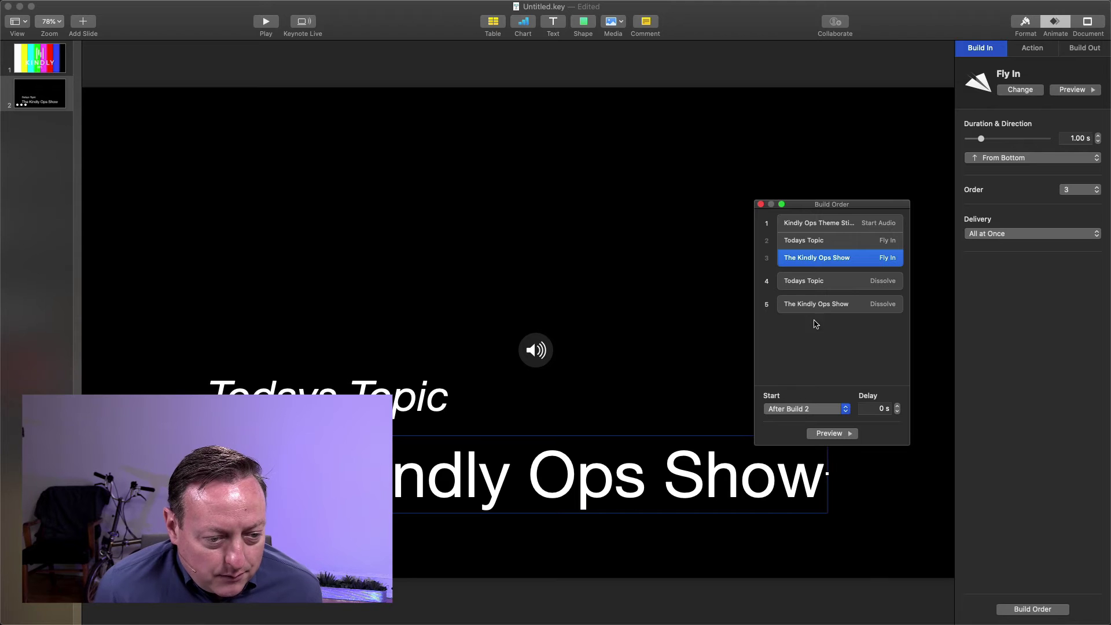
left_click(846, 284)
left_click(817, 409)
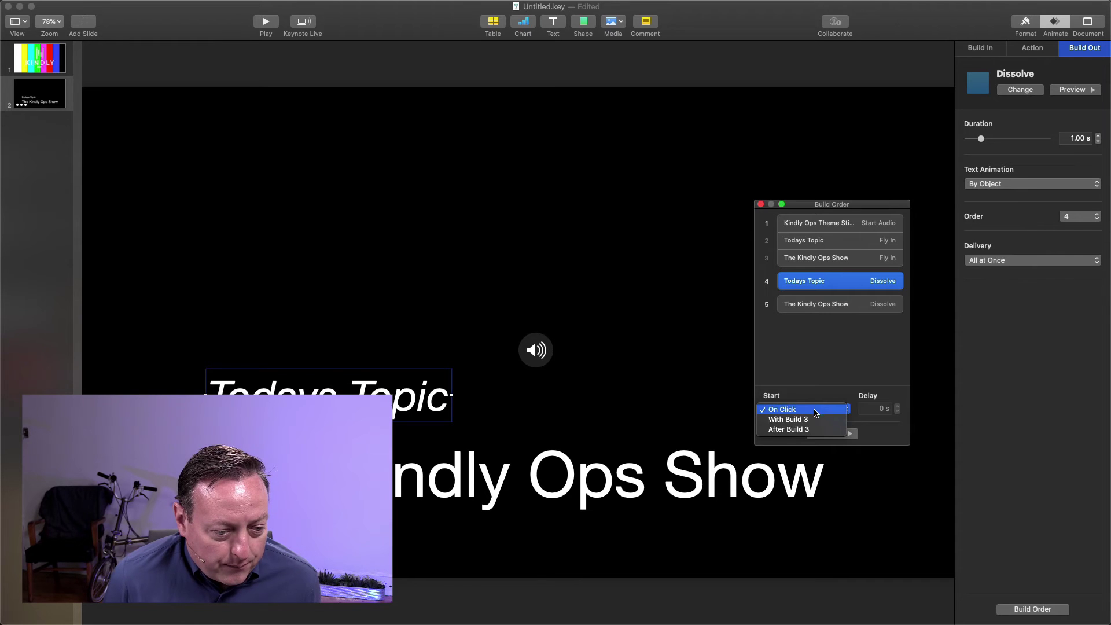
left_click(809, 430)
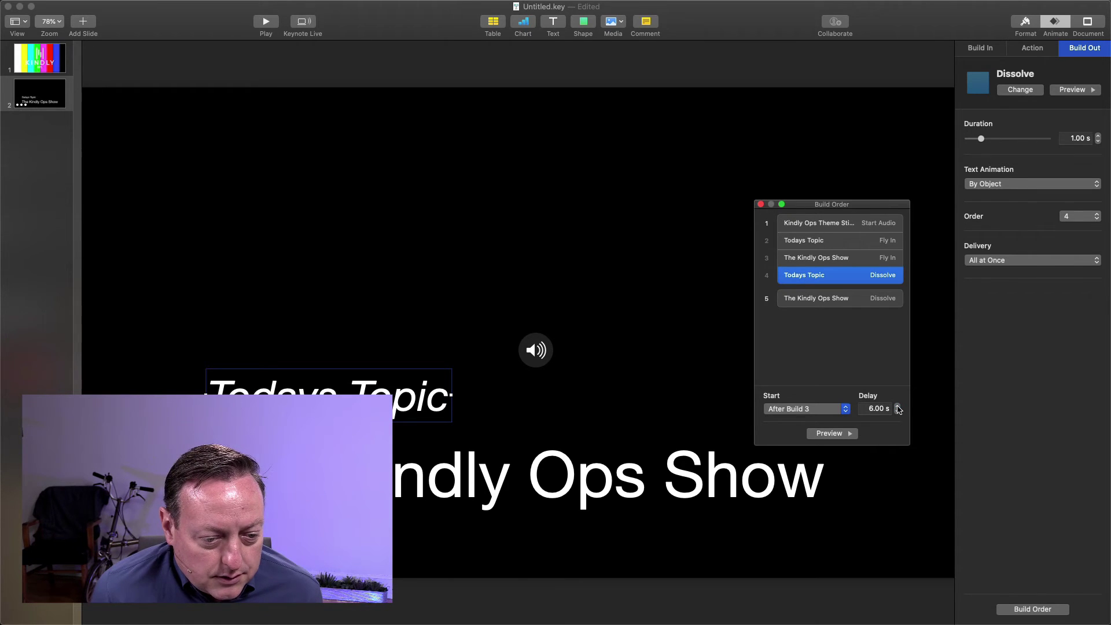
left_click(898, 407)
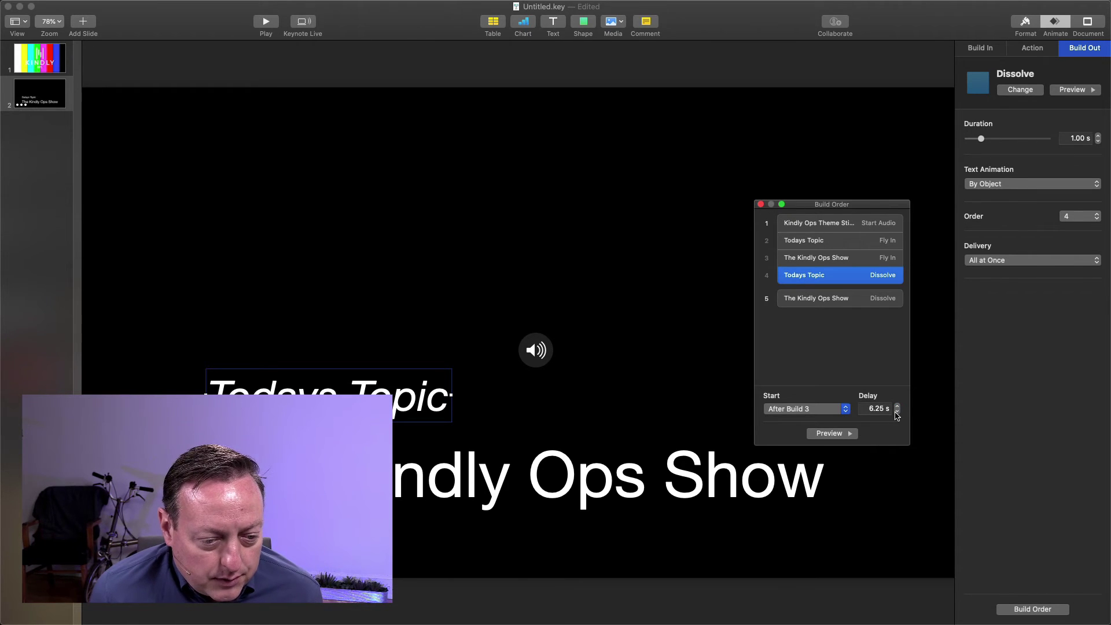
Set the show title's dissolve to start With Build 4, together with Todays Topic.
left_click(801, 302)
left_click(842, 409)
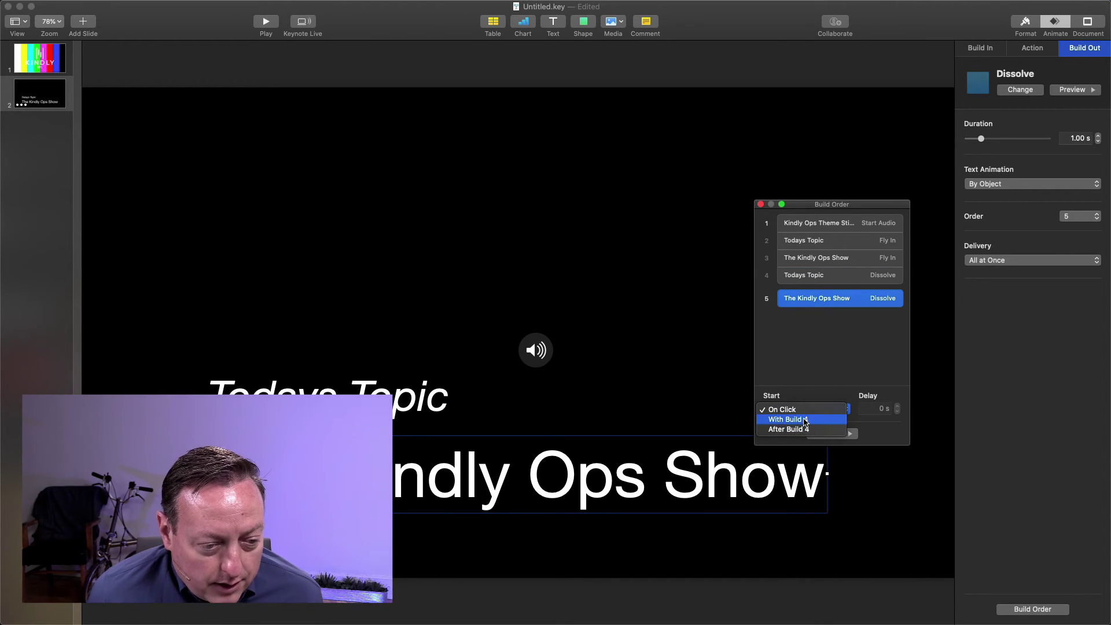
left_click(806, 419)
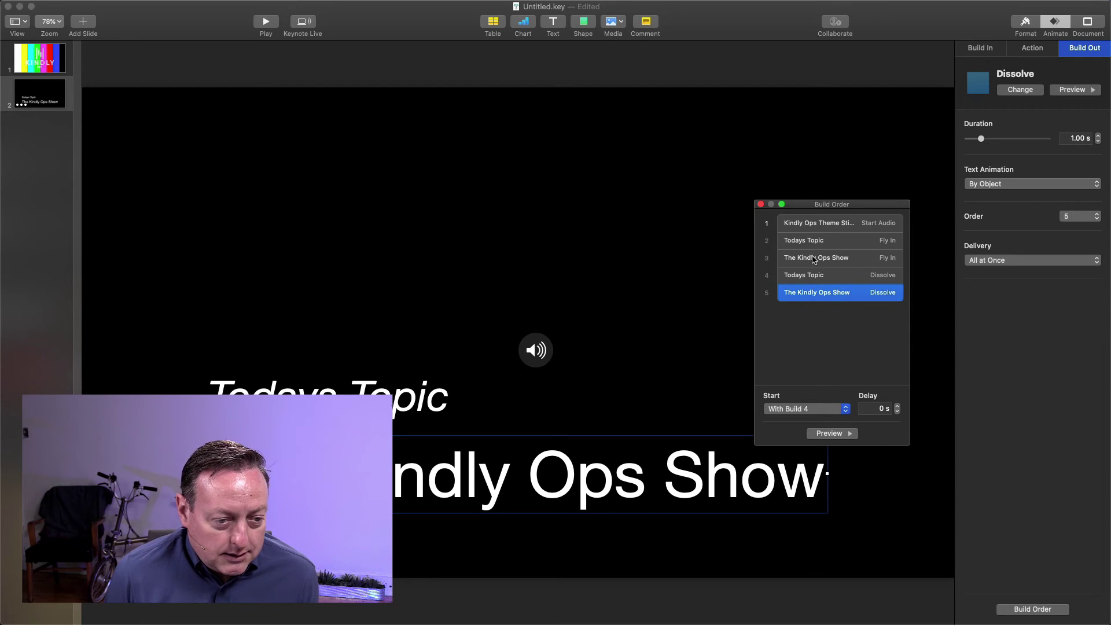
left_click(816, 224)
Preview the full build sequence twice, then close the Build Order list.
left_click(827, 434)
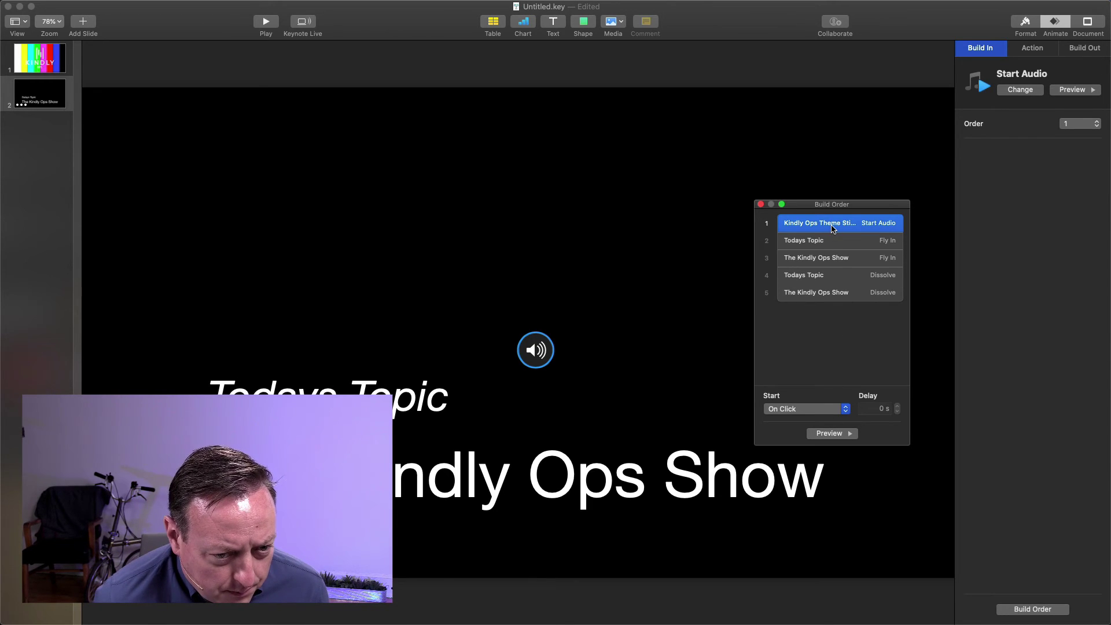
left_click(1073, 91)
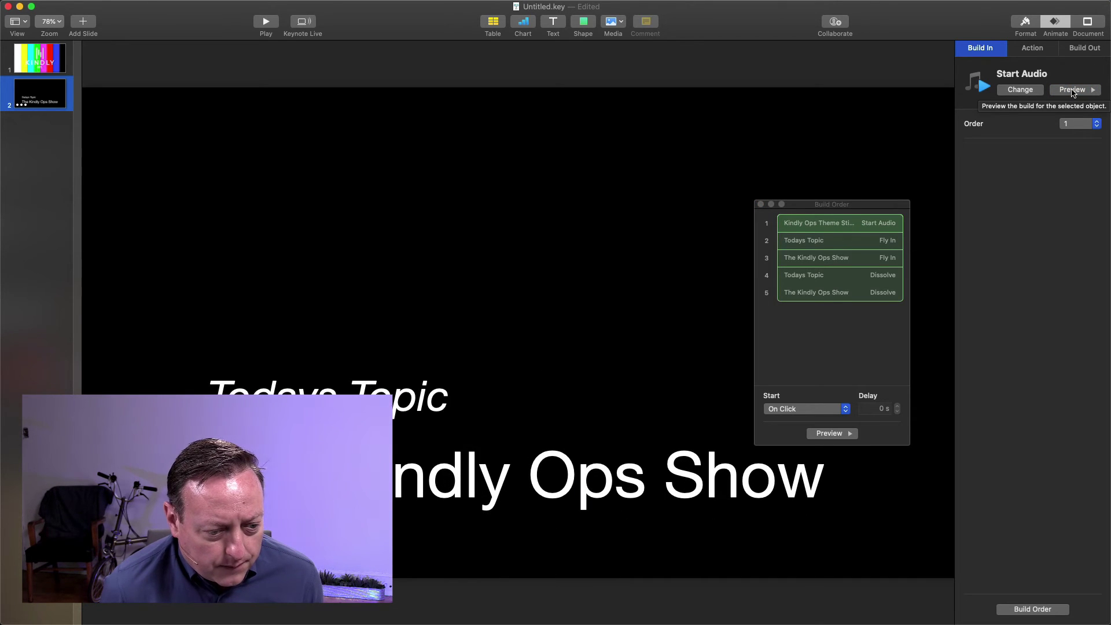
left_click(762, 205)
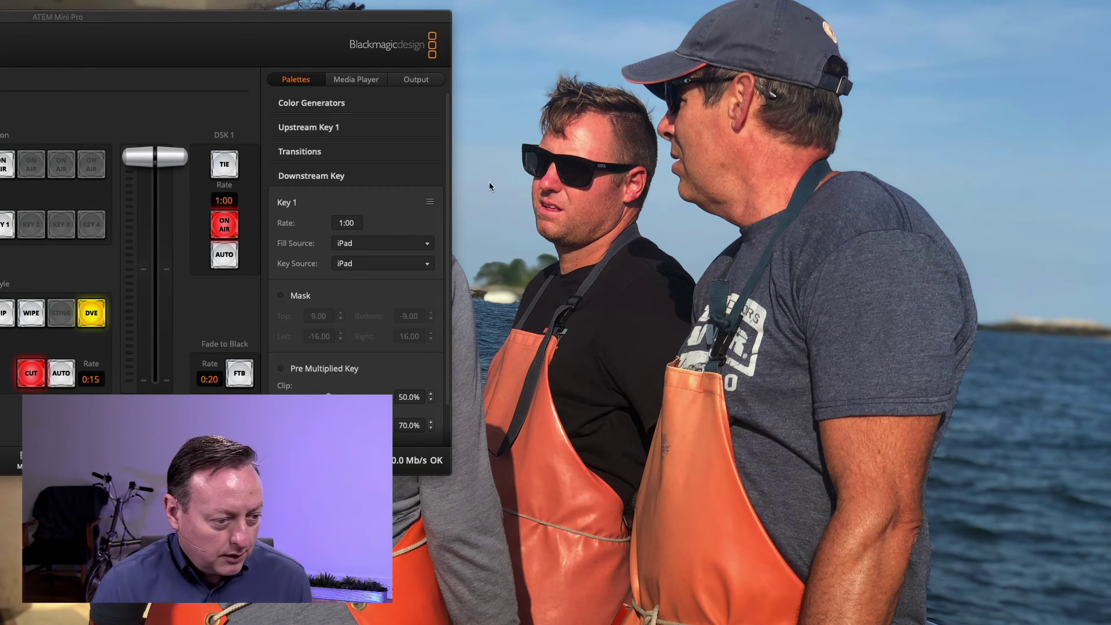
Drag the ATEM Mini Pro window to the right so the full switcher panel is visible.
left_click_drag(219, 17, 762, 116)
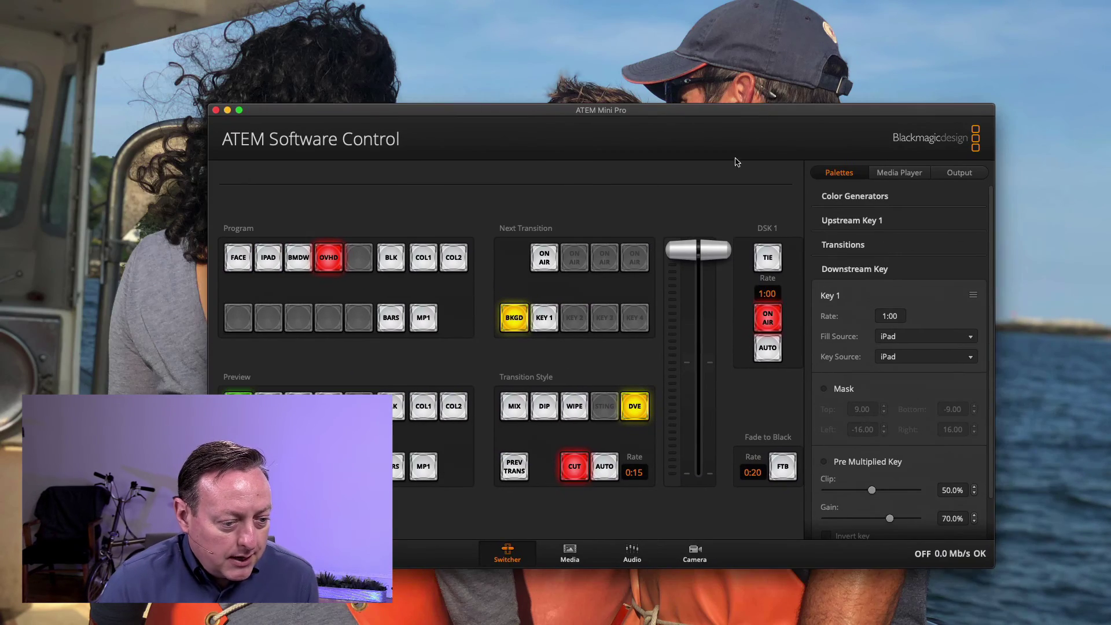
left_click(910, 342)
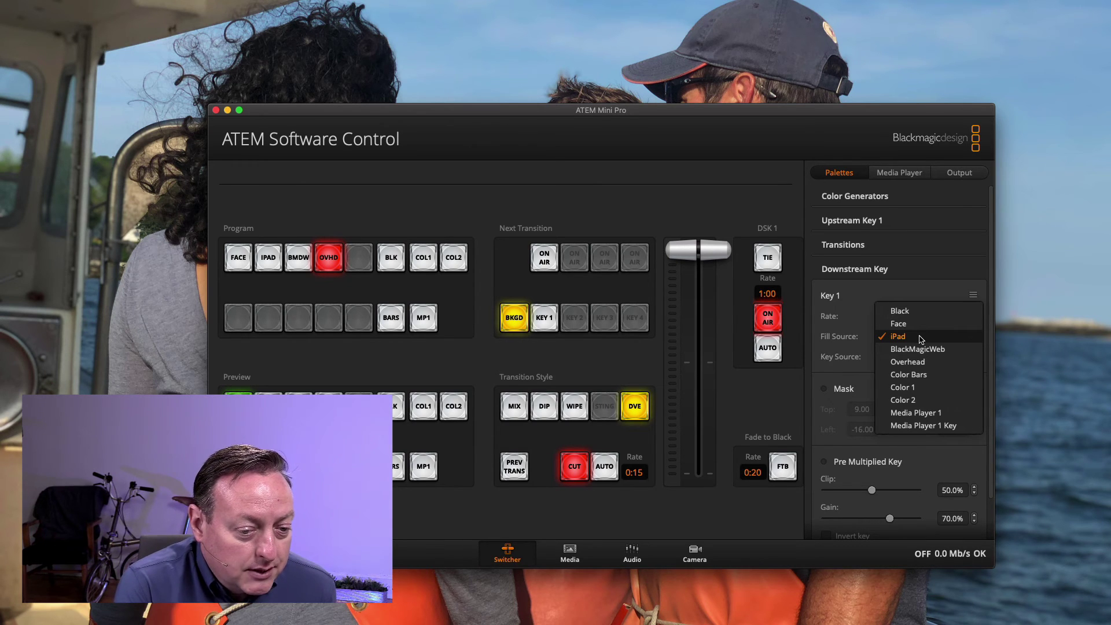
left_click(921, 338)
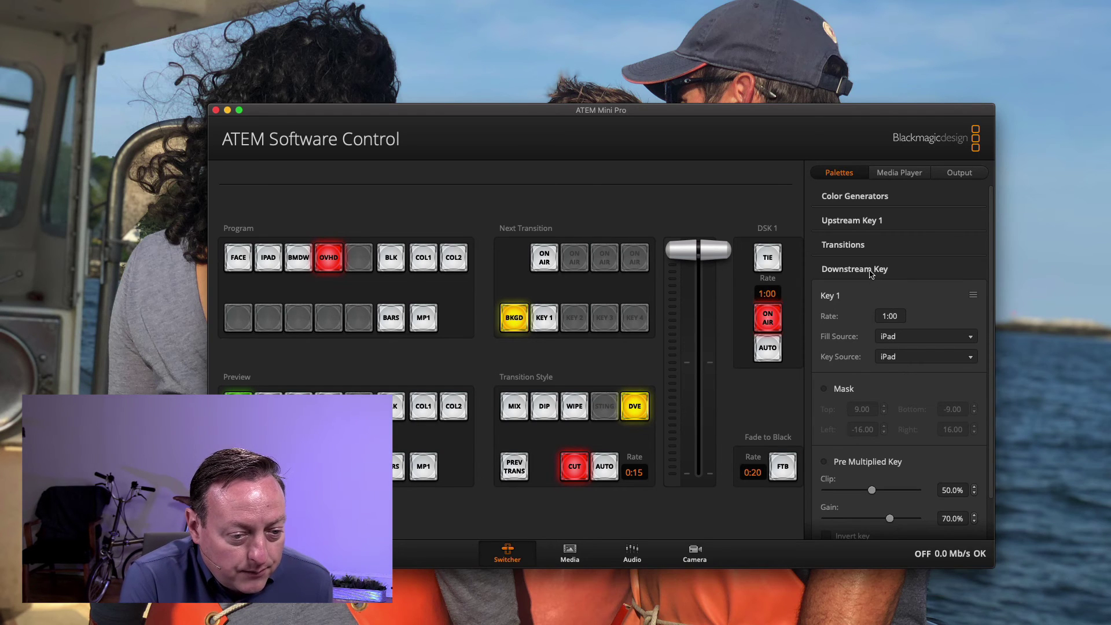
left_click(765, 324)
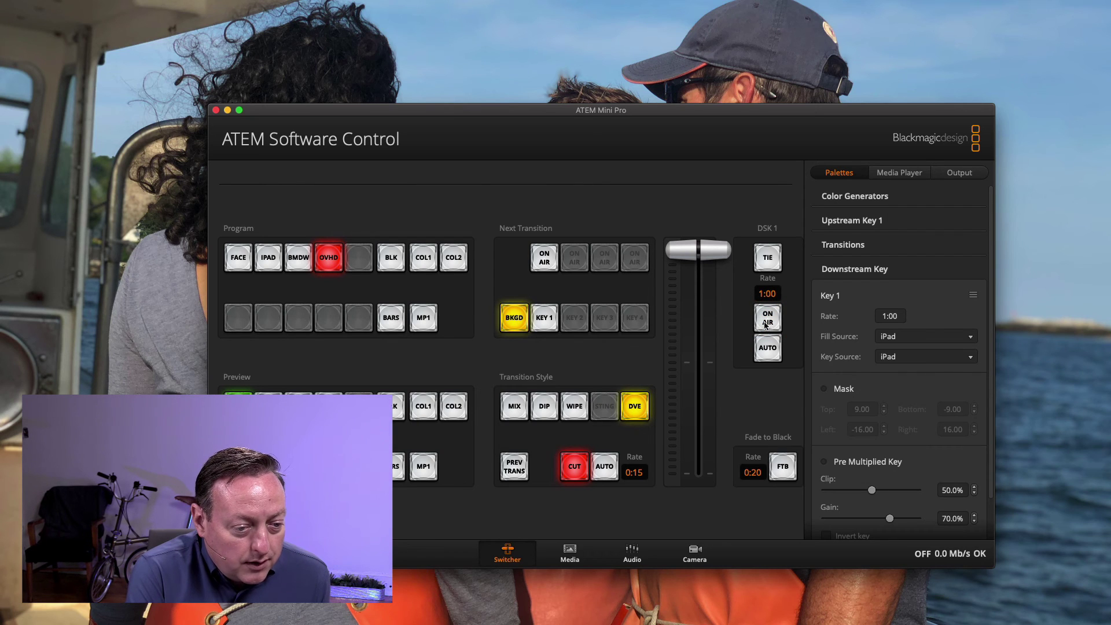
left_click(765, 325)
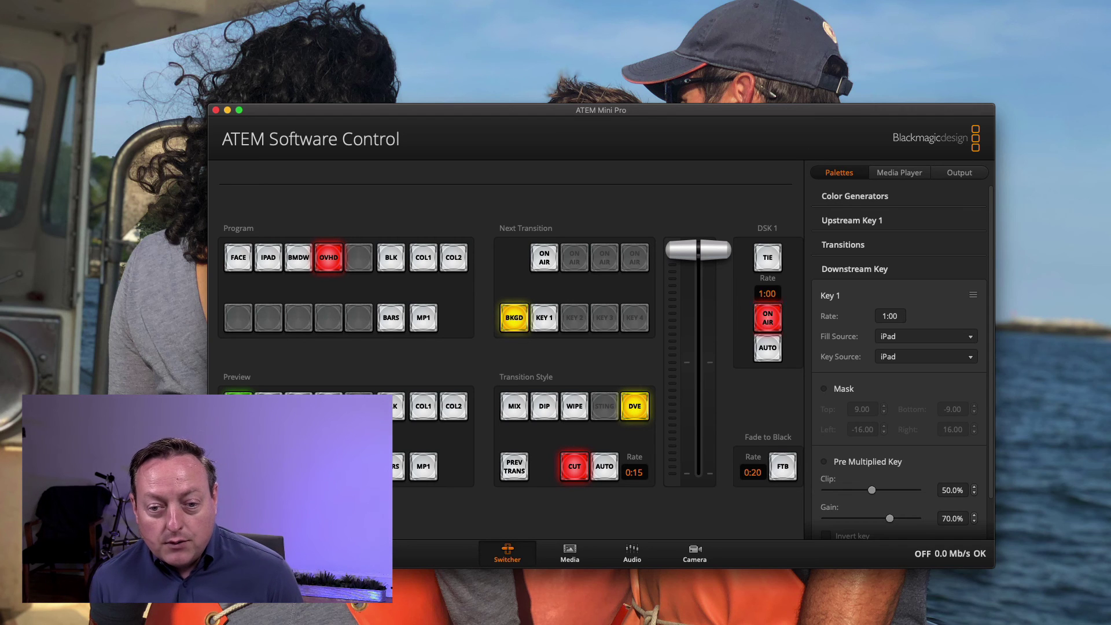
Return to Keynote and resize and reposition its window.
key("super+Tab")
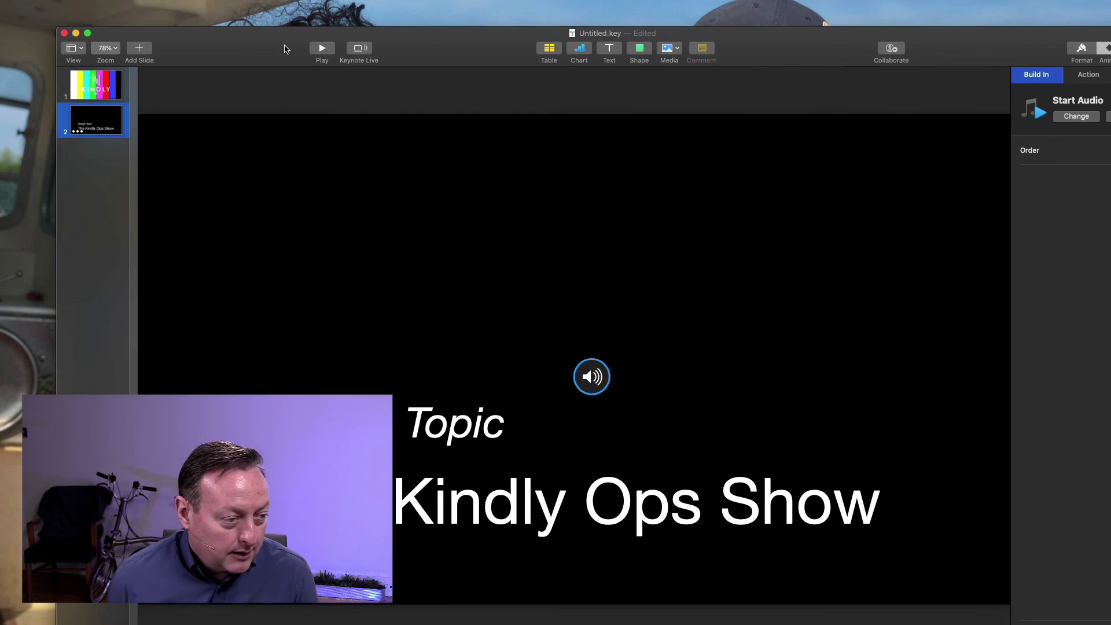
left_click_drag(55, 28, 174, 55)
left_click_drag(376, 76, 259, 35)
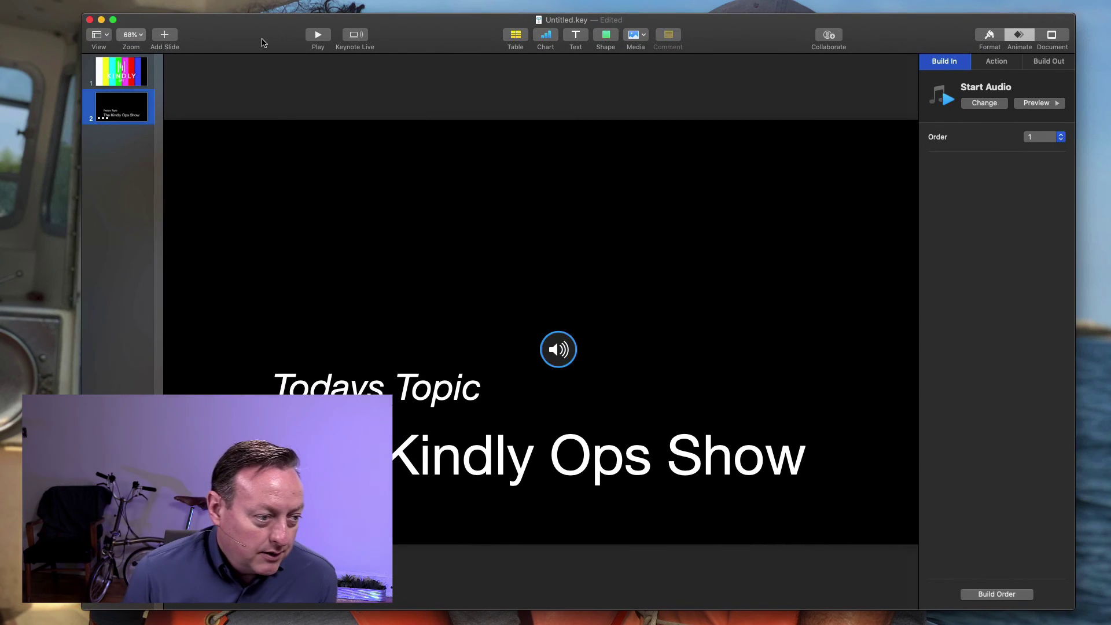
left_click_drag(260, 39, 262, 41)
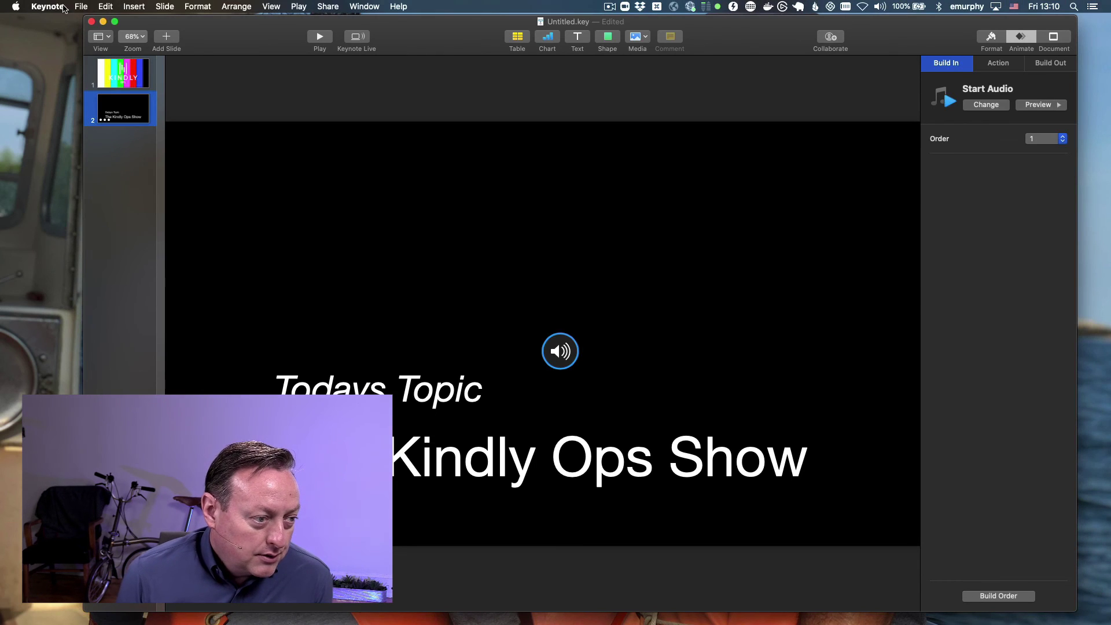
Start a movie export limited to slides from 2 to 2.
left_click(81, 6)
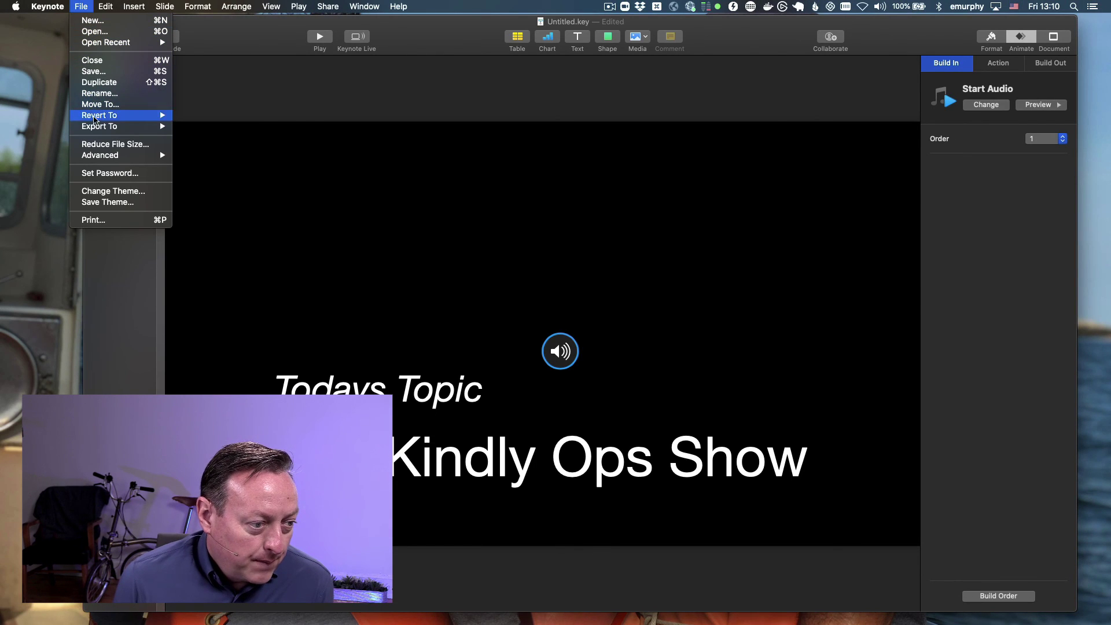
mouse_move(96, 127)
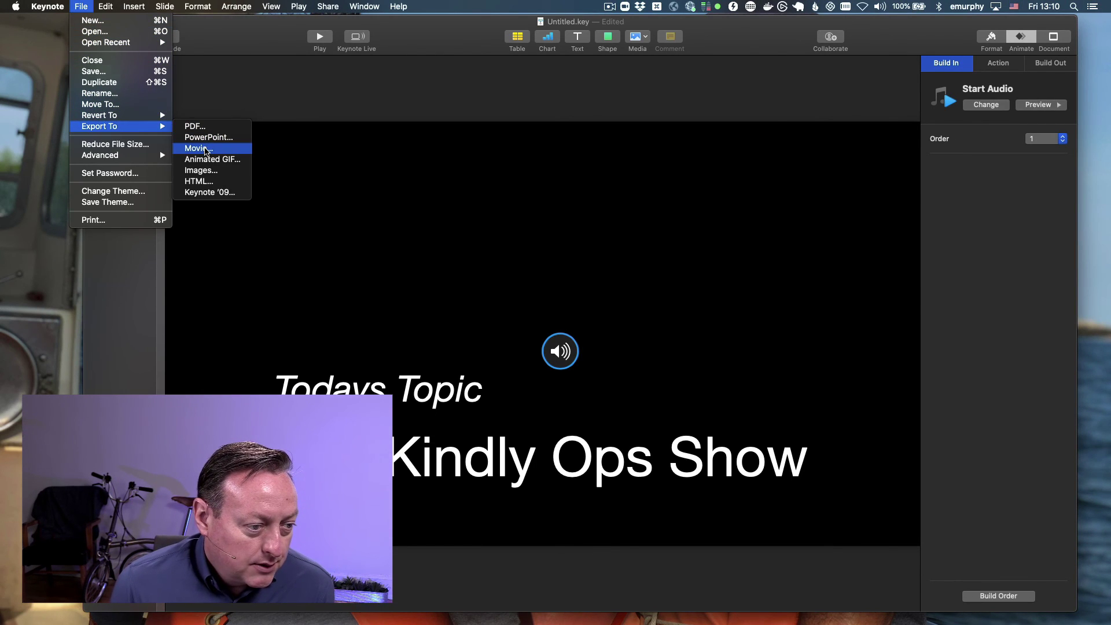
left_click(205, 152)
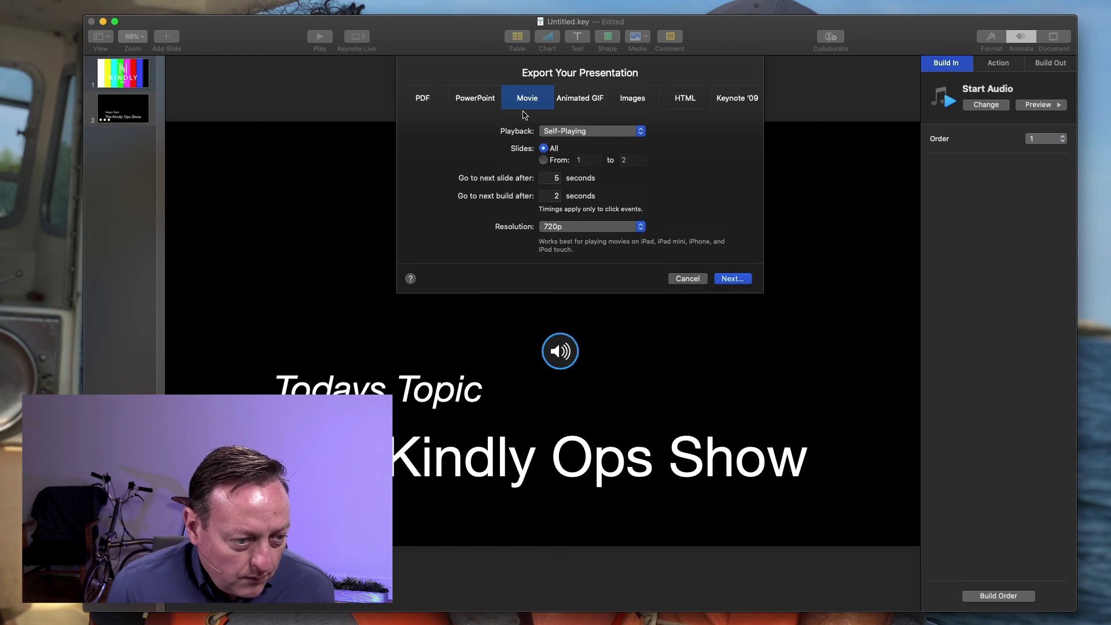
left_click(544, 160)
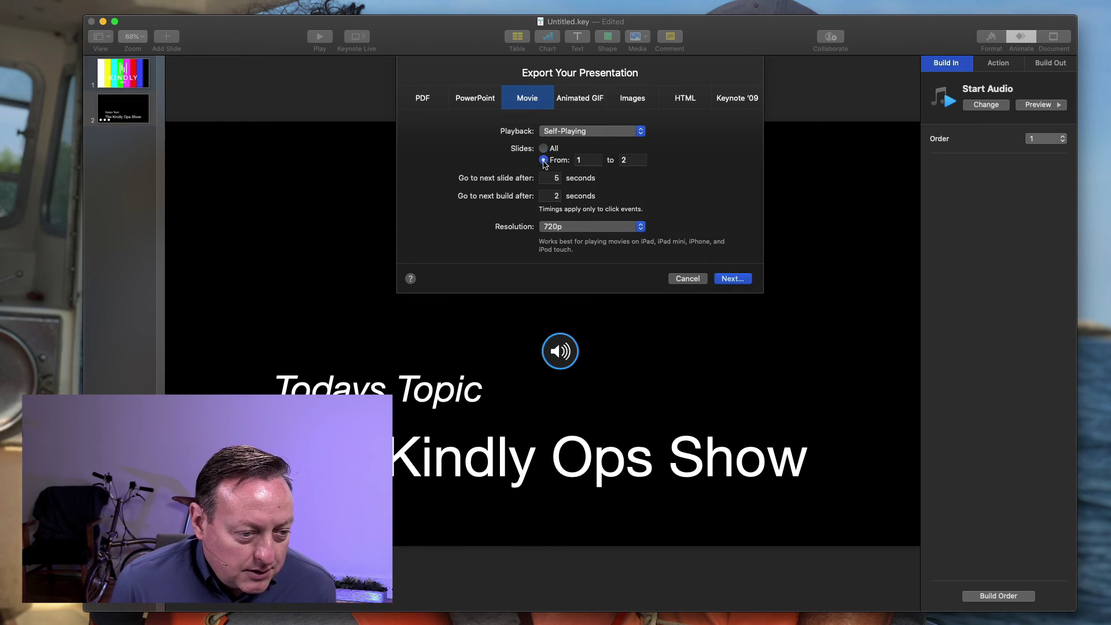
left_click(592, 159)
type("2")
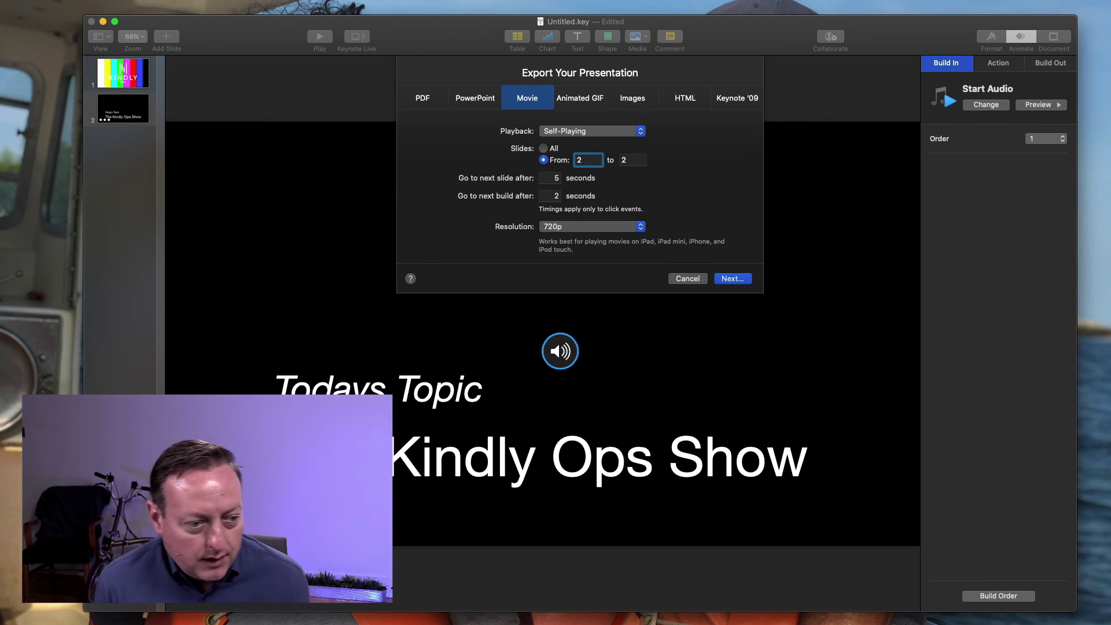
Choose a Custom movie resolution and edit the width and height fields toward 1920 × 1080.
left_click(590, 227)
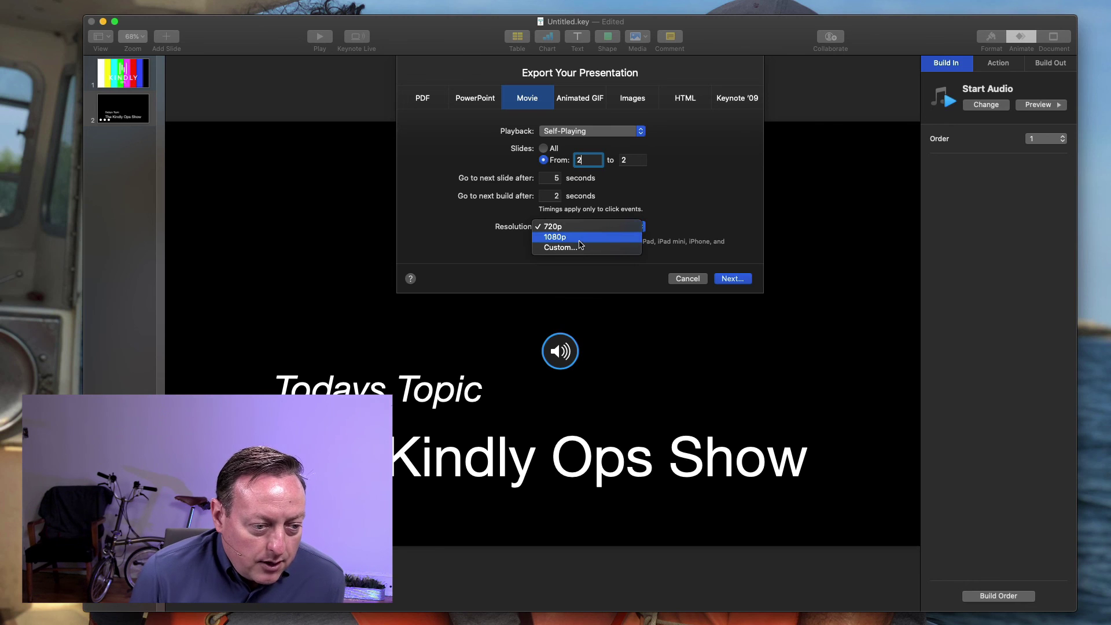
left_click(582, 248)
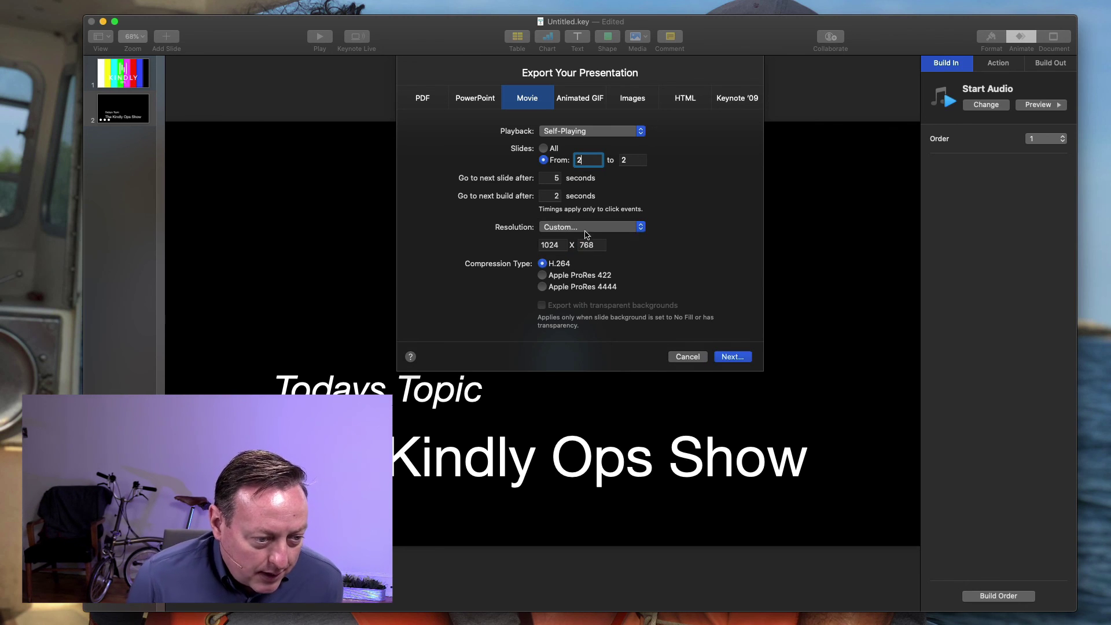
double_click(549, 246)
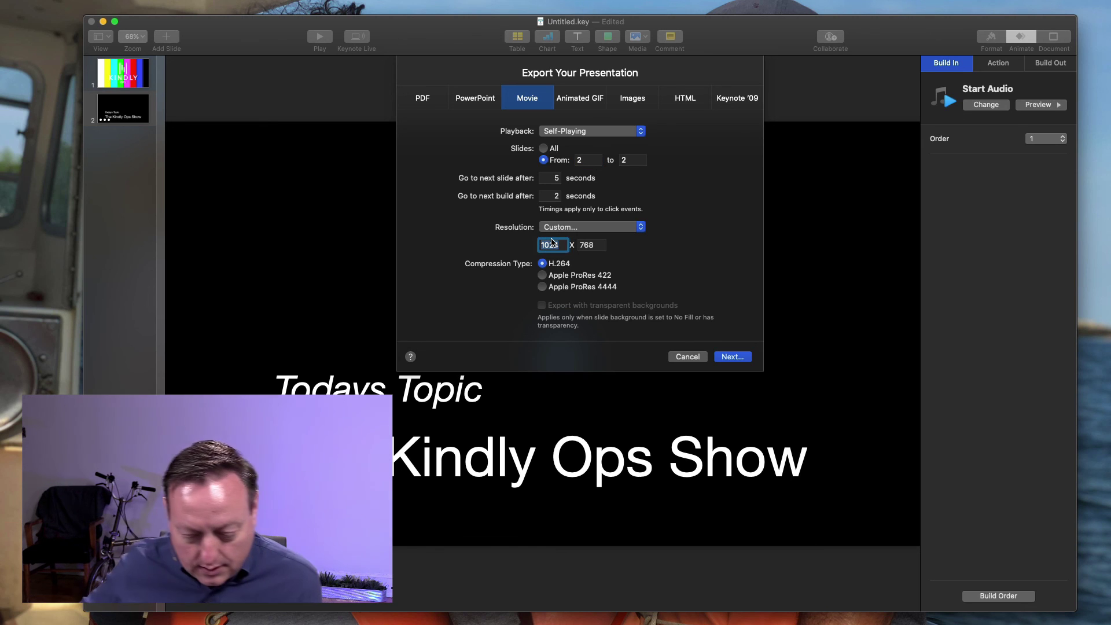
type("1080")
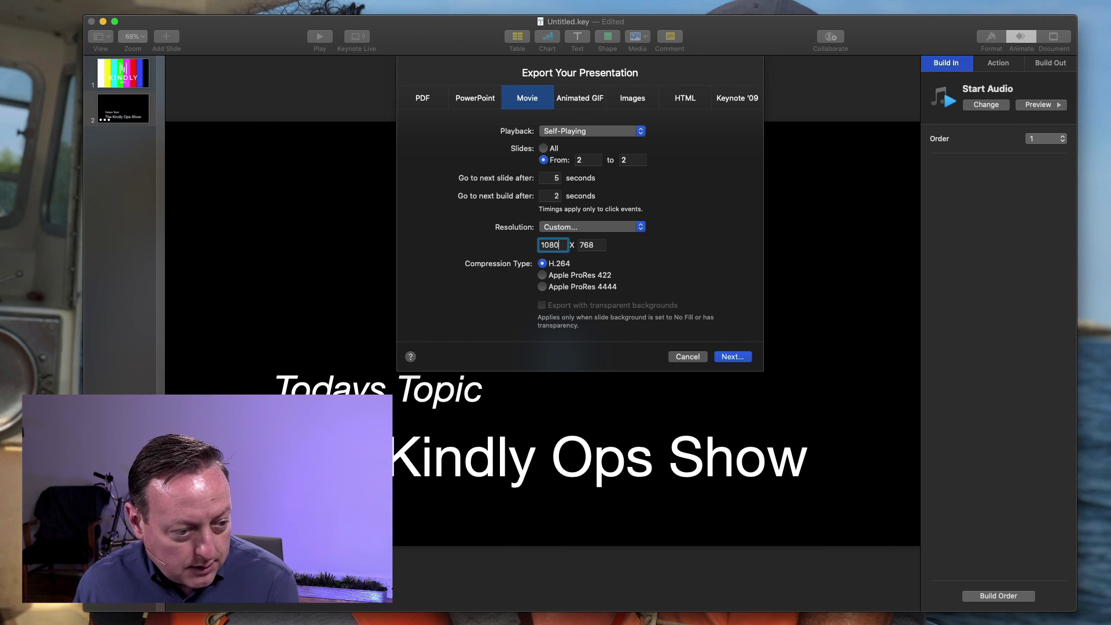
key("Tab")
type("720")
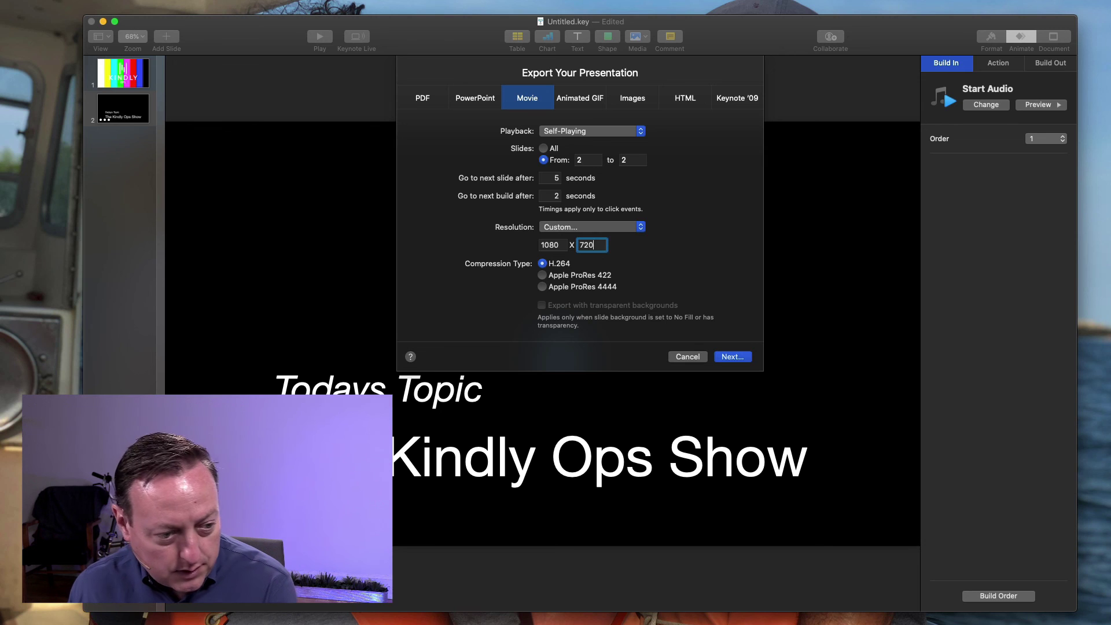
double_click(550, 245)
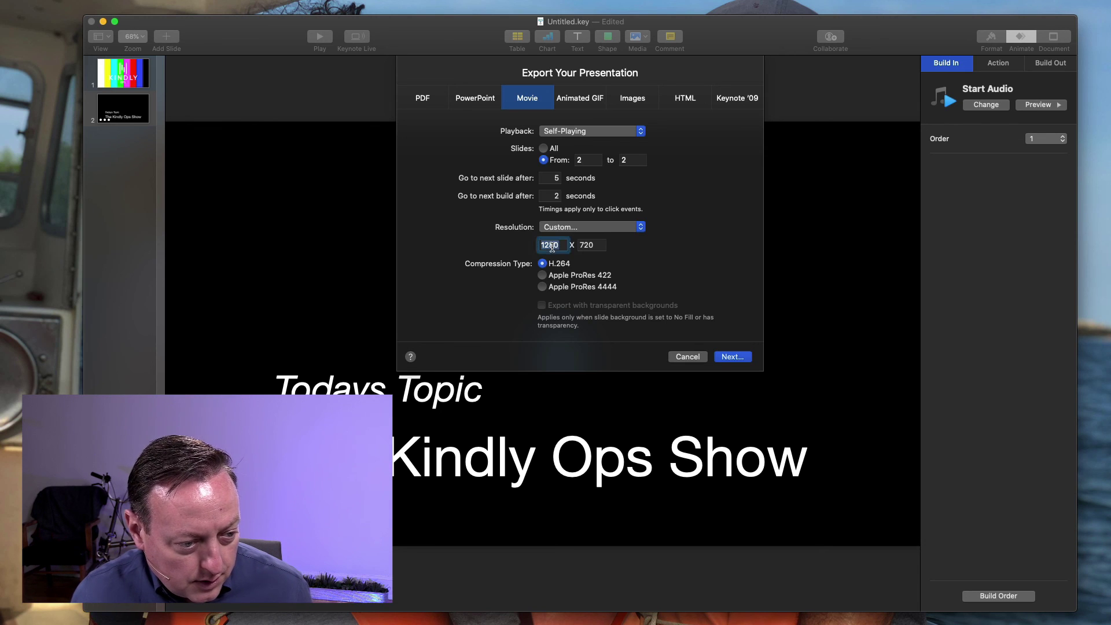
type("1280")
double_click(595, 246)
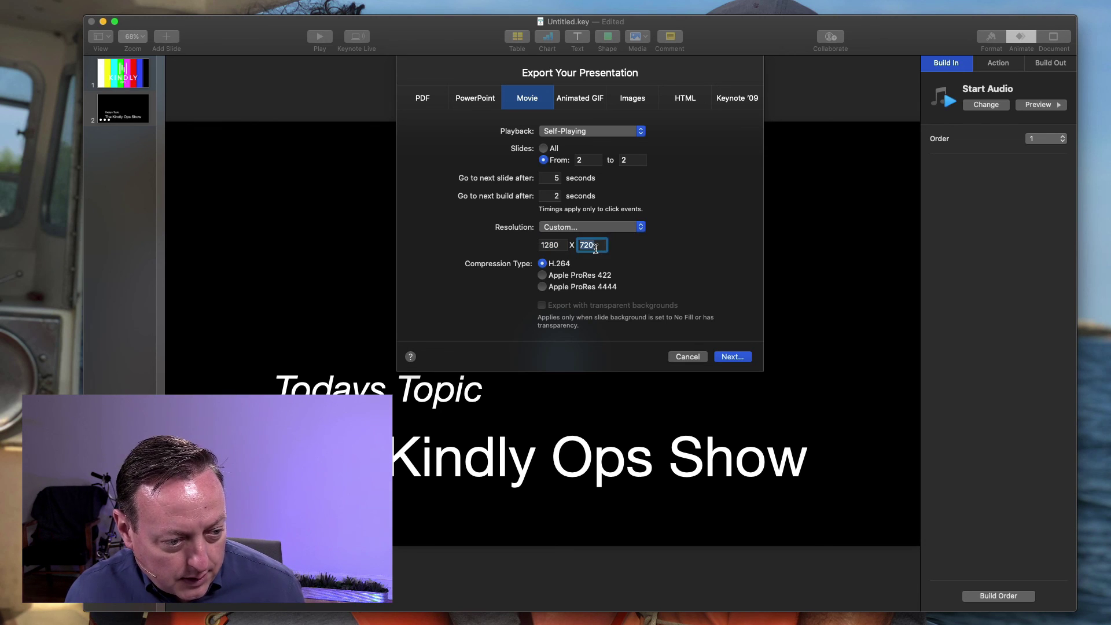
Finish the 1080 height and switch compression to Apple ProRes 4444.
type("1080")
key("Tab")
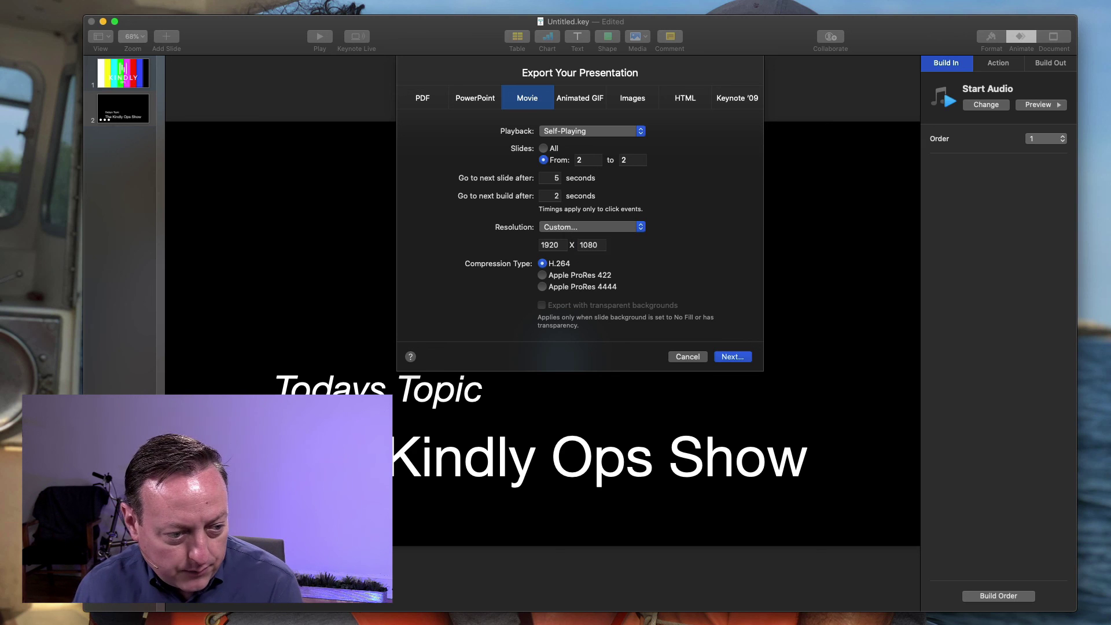
left_click(544, 288)
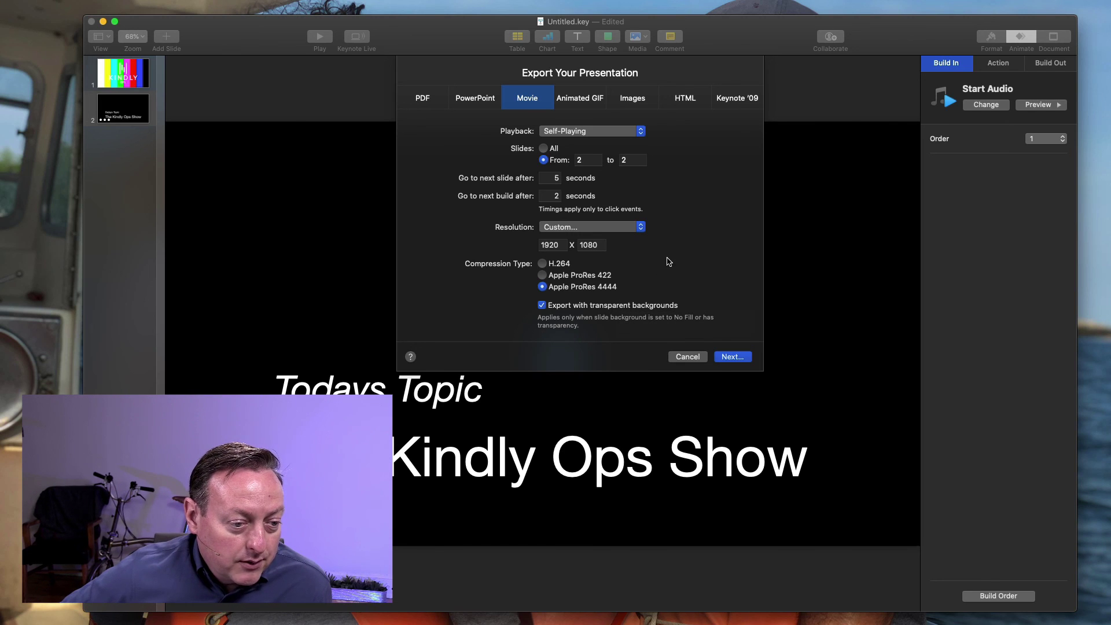
Continue to the Save As sheet, then cancel the movie export.
left_click(731, 357)
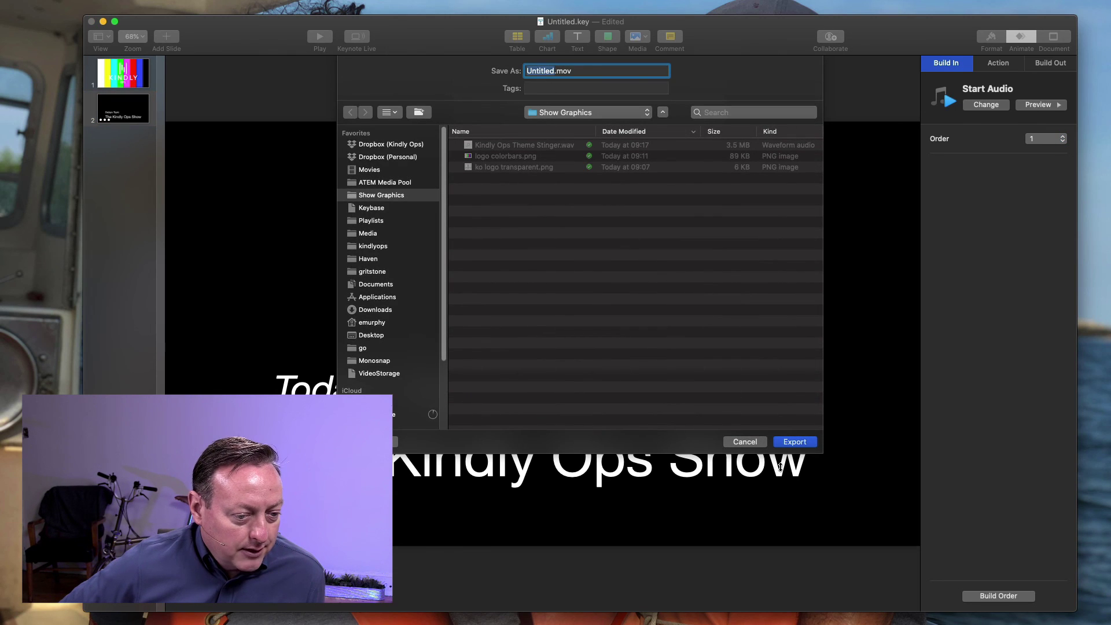
left_click(745, 442)
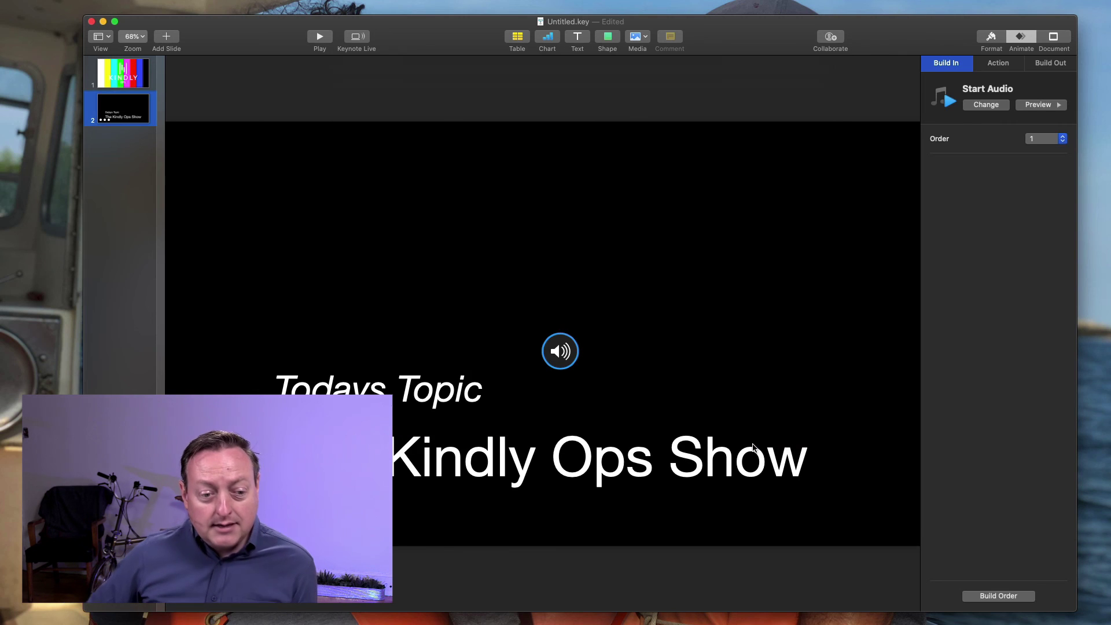